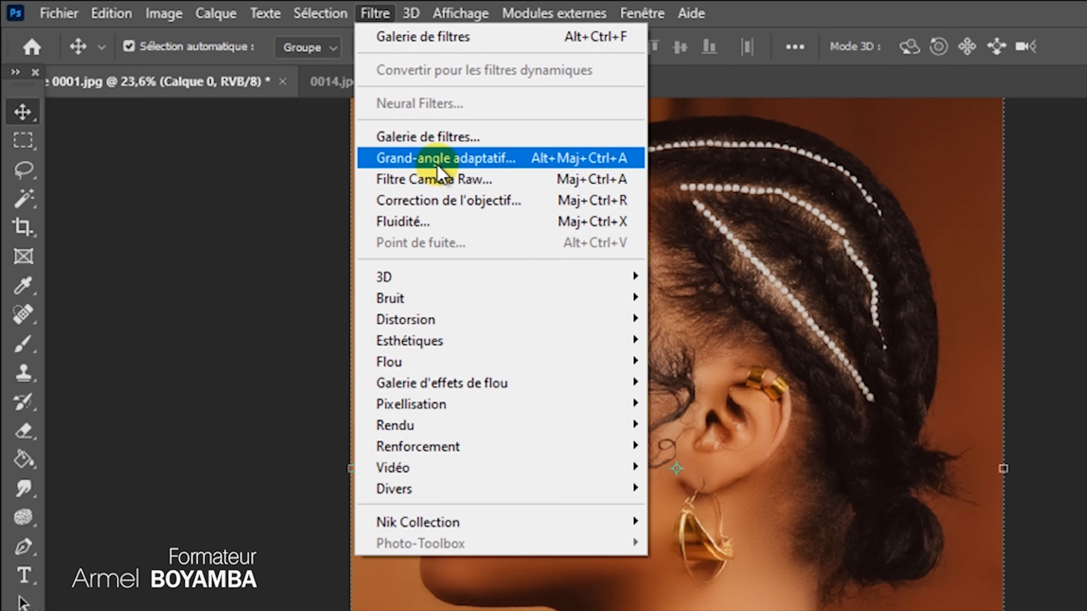
- Open the Filter Gallery for the portrait layer and display the Textures filters with Grain selected
left_click(449, 138)
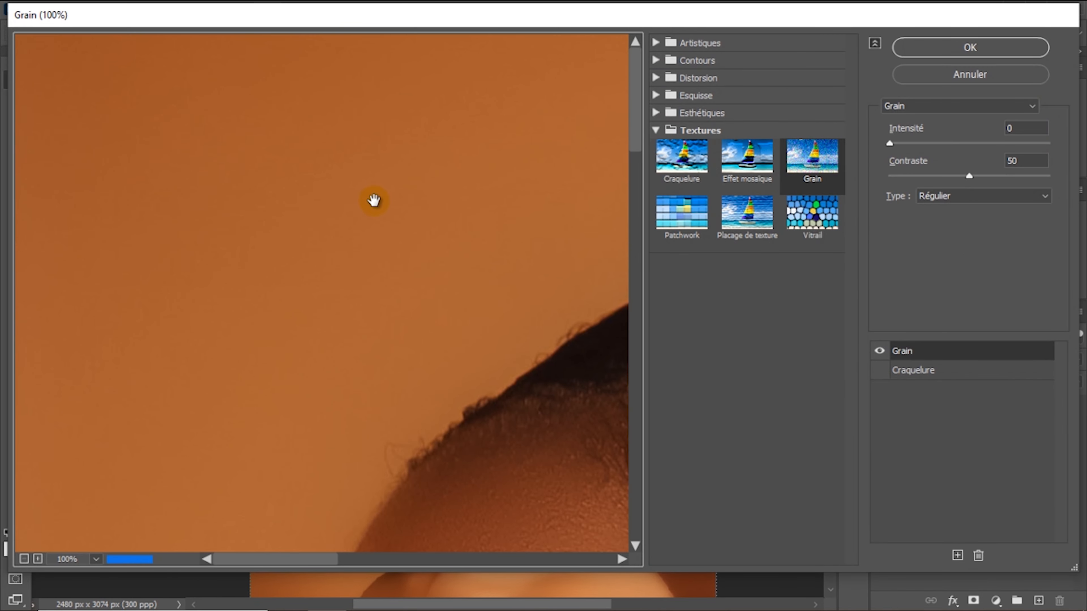
left_click_drag(459, 371, 318, 136)
left_click_drag(443, 402, 437, 204)
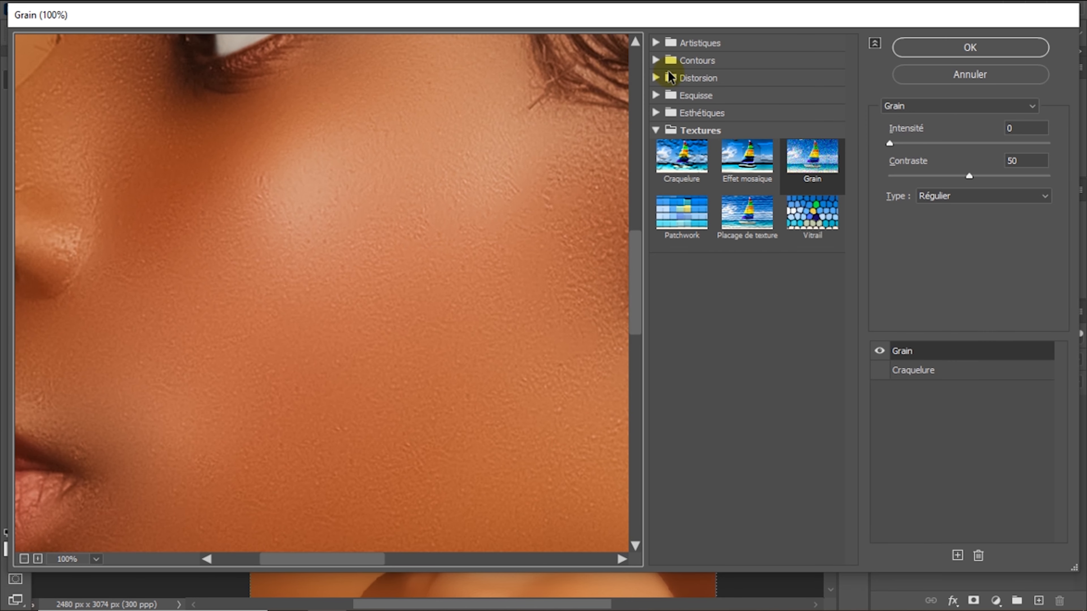
left_click(656, 131)
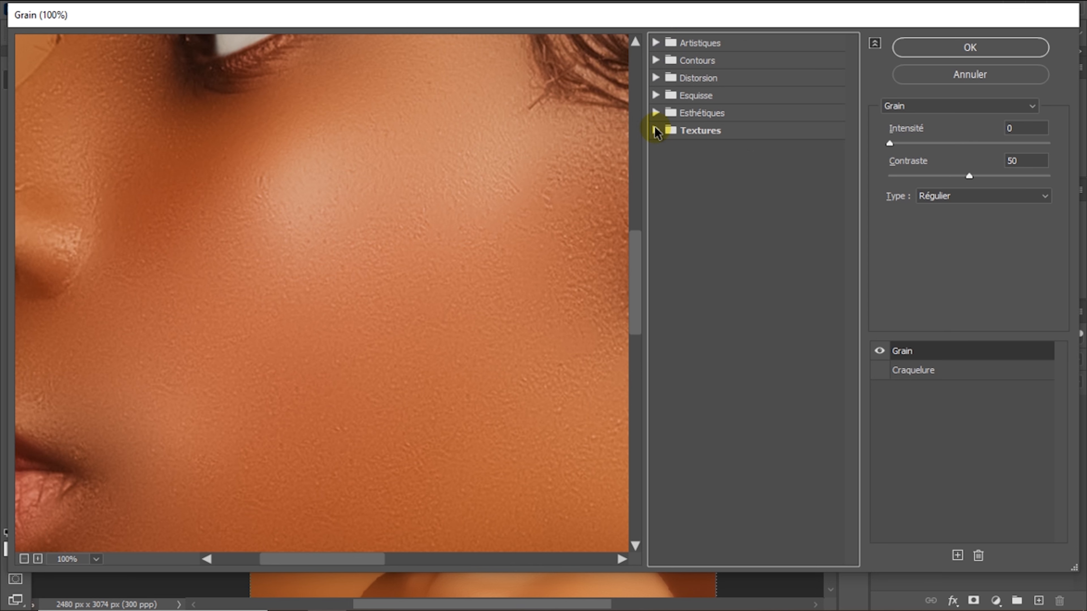
left_click(656, 131)
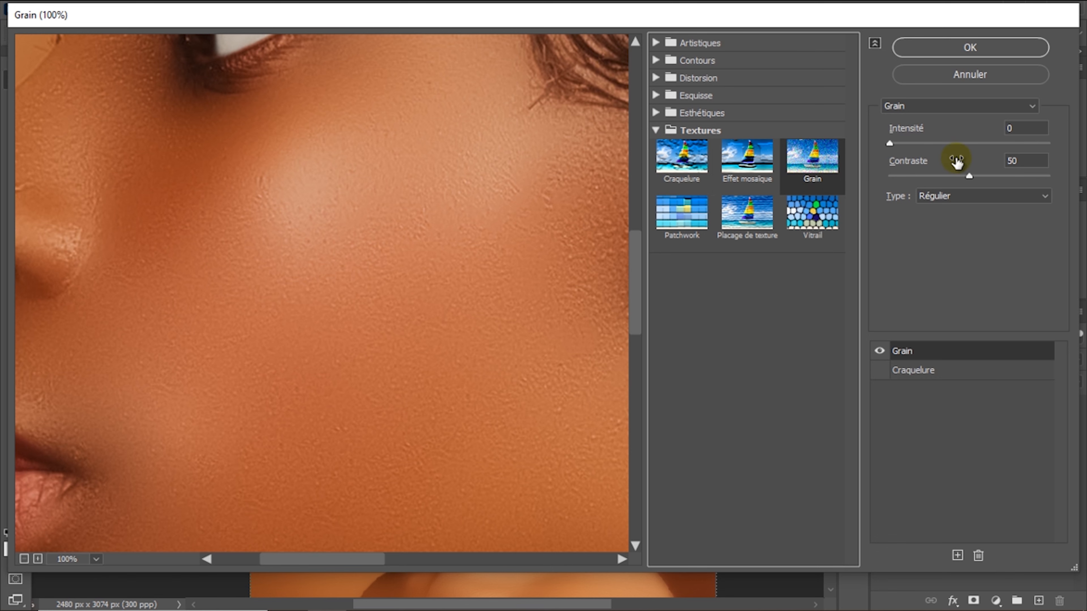
- Set the Grain intensity to 30, compare the result with the effect hidden, and apply the filter to the portrait
left_click_drag(893, 142, 940, 147)
left_click(1013, 128)
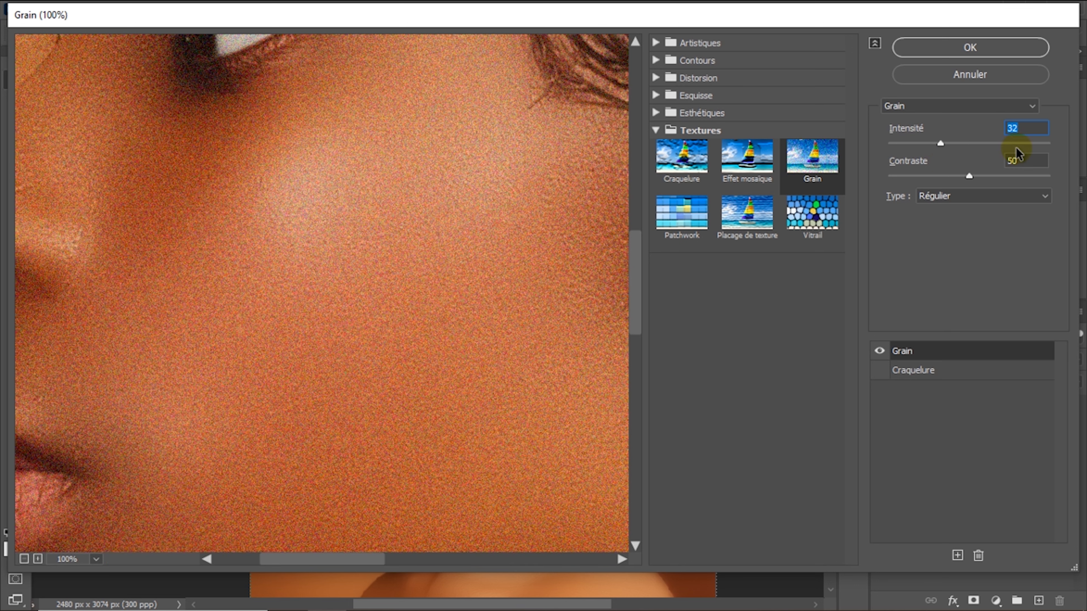
type("30")
left_click(37, 560)
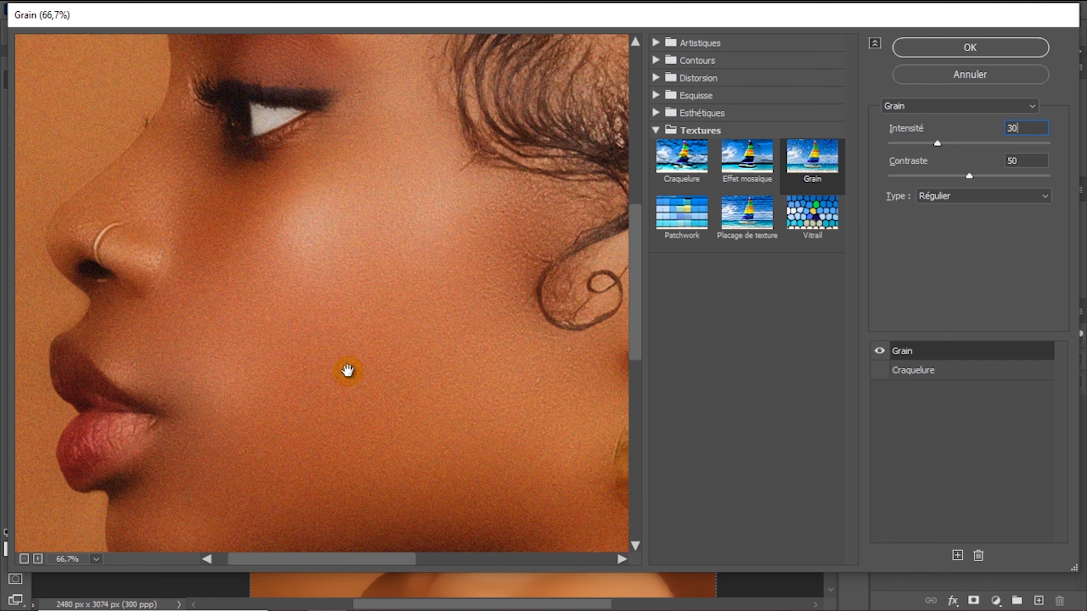
left_click(880, 351)
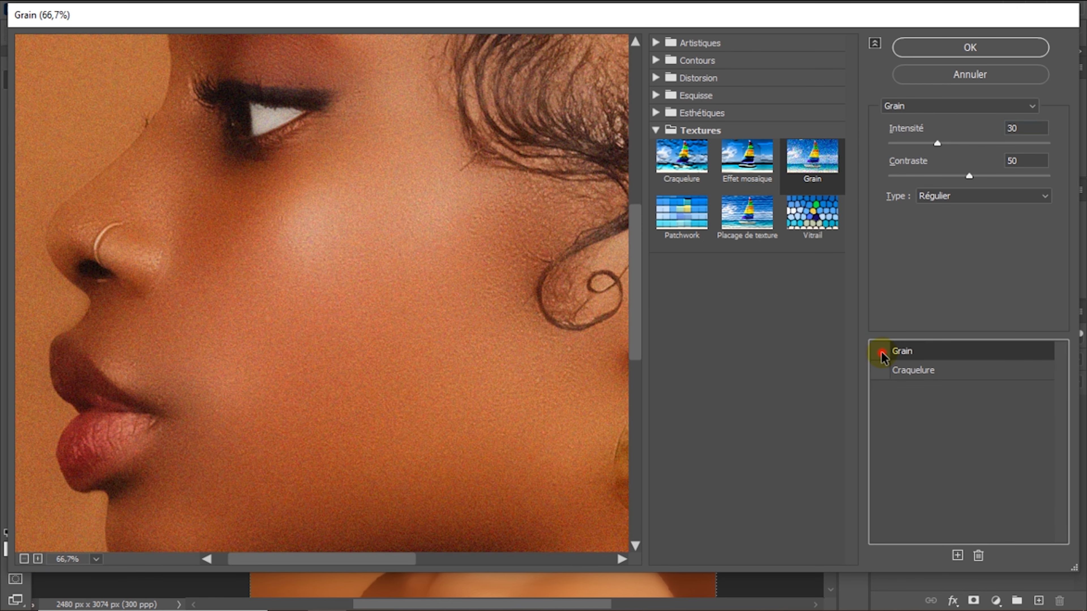
left_click(880, 352)
left_click(936, 50)
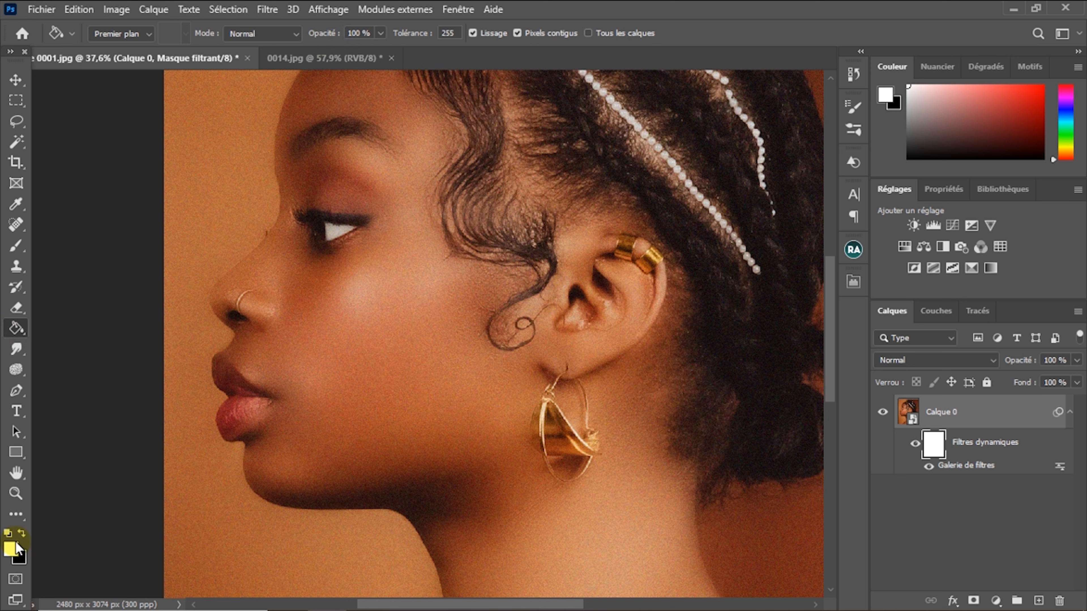
- Make black the foreground colour and fill the smart filter mask with it using the Paint Bucket
key("d")
left_click(21, 532)
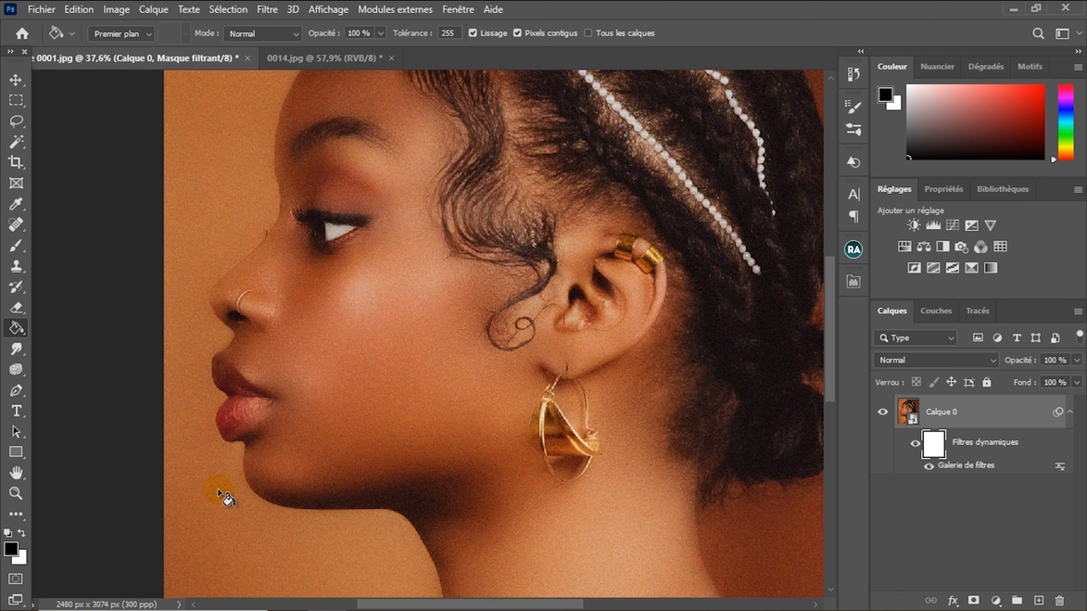
key("x")
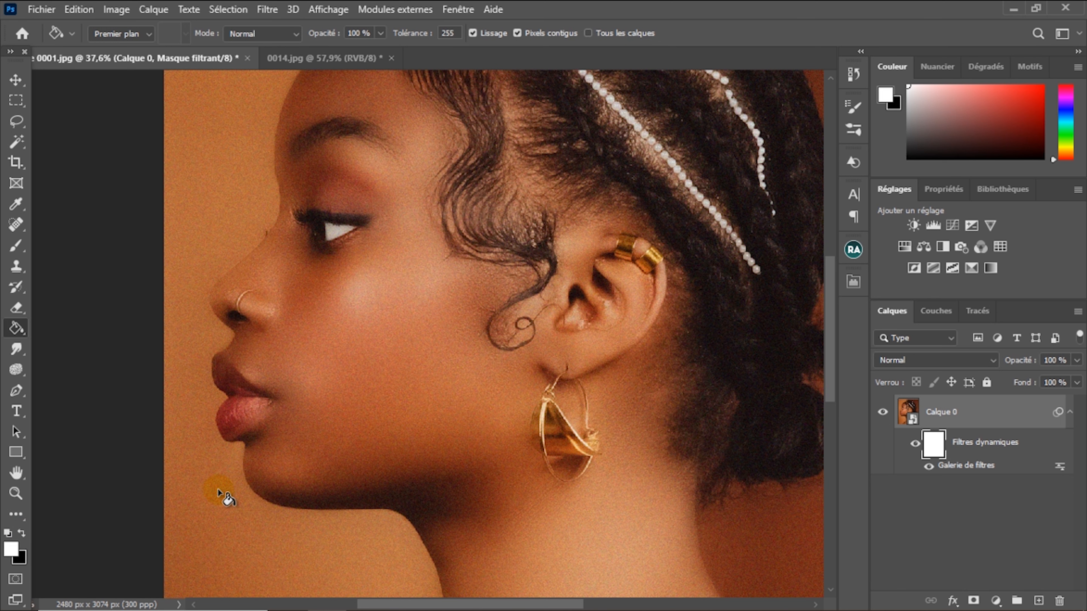
key("x")
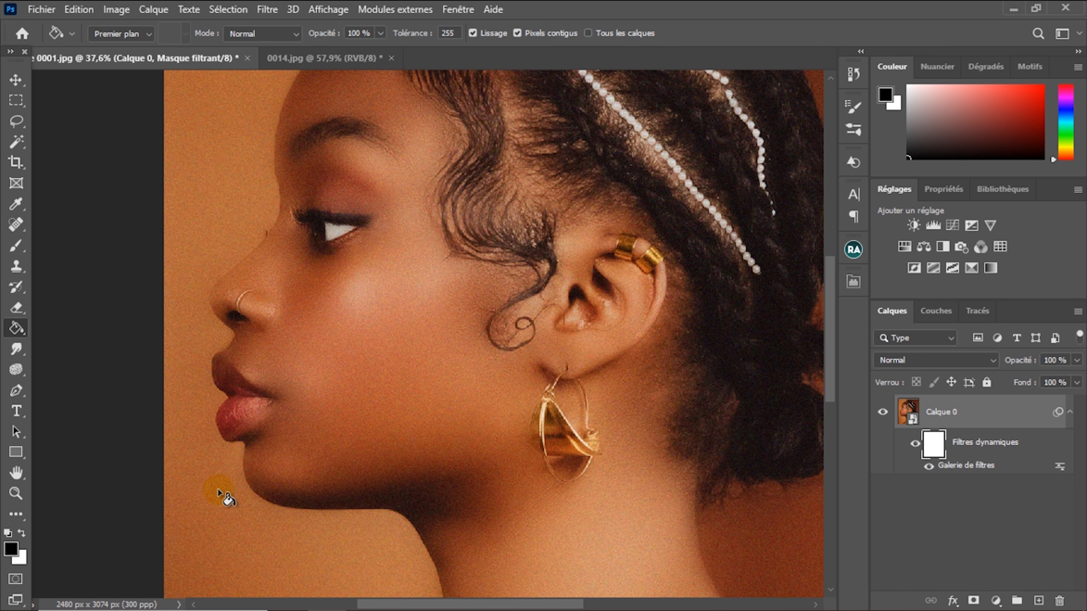
left_click(12, 555)
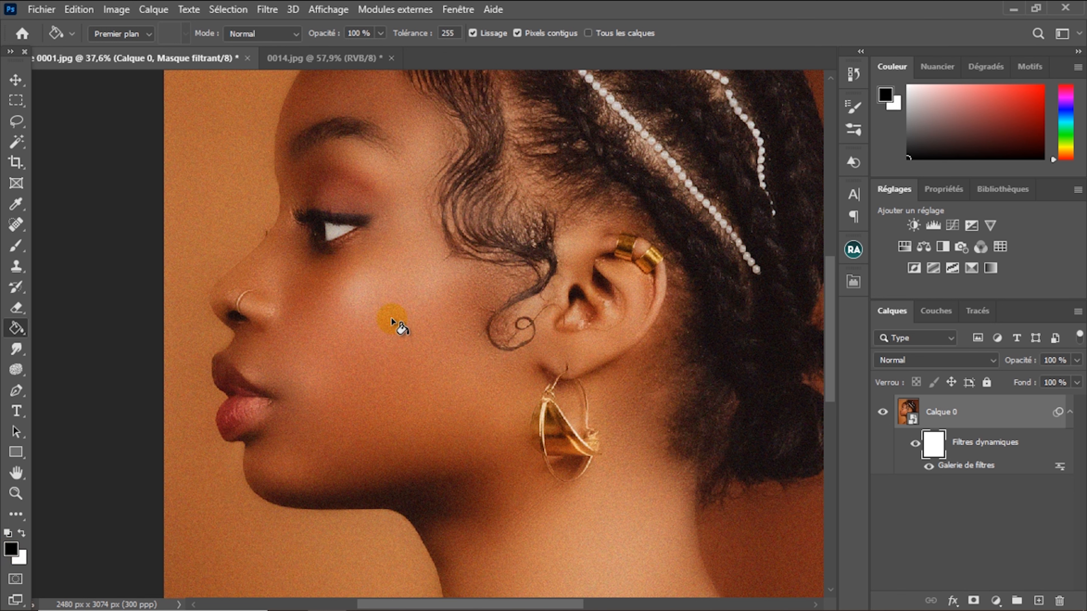
left_click(407, 331)
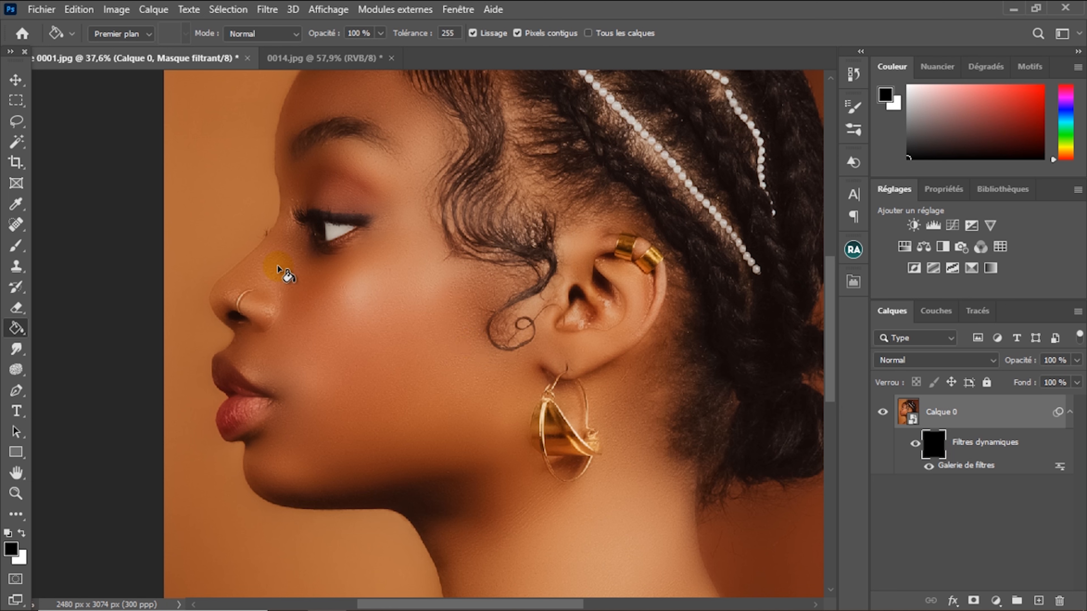
- Select the Brush tool and give it a soft tip of 265 px with 0 % hardness
left_click(15, 246)
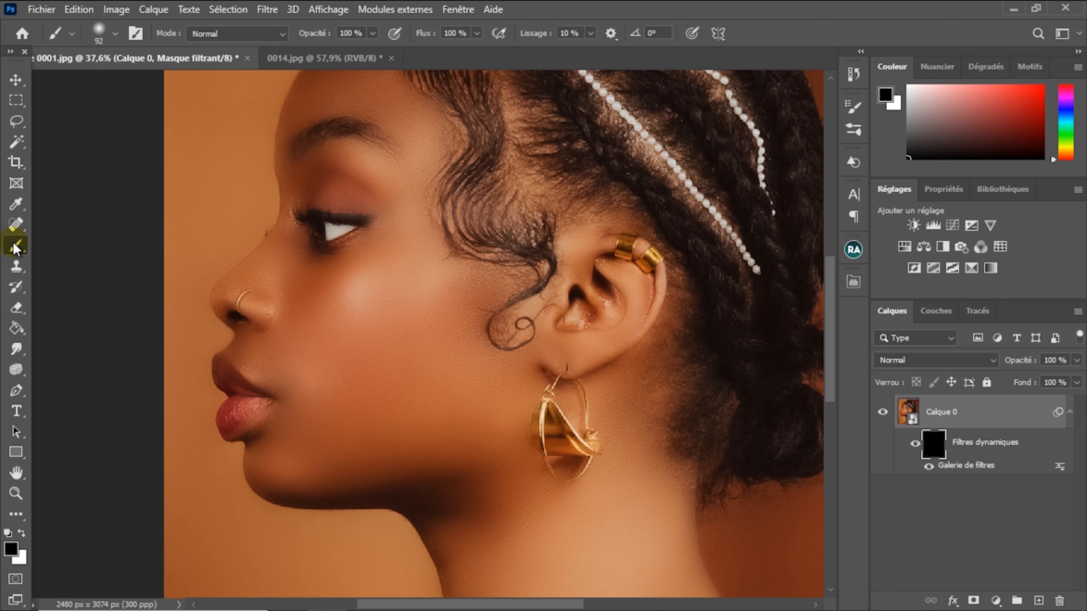
right_click(16, 247)
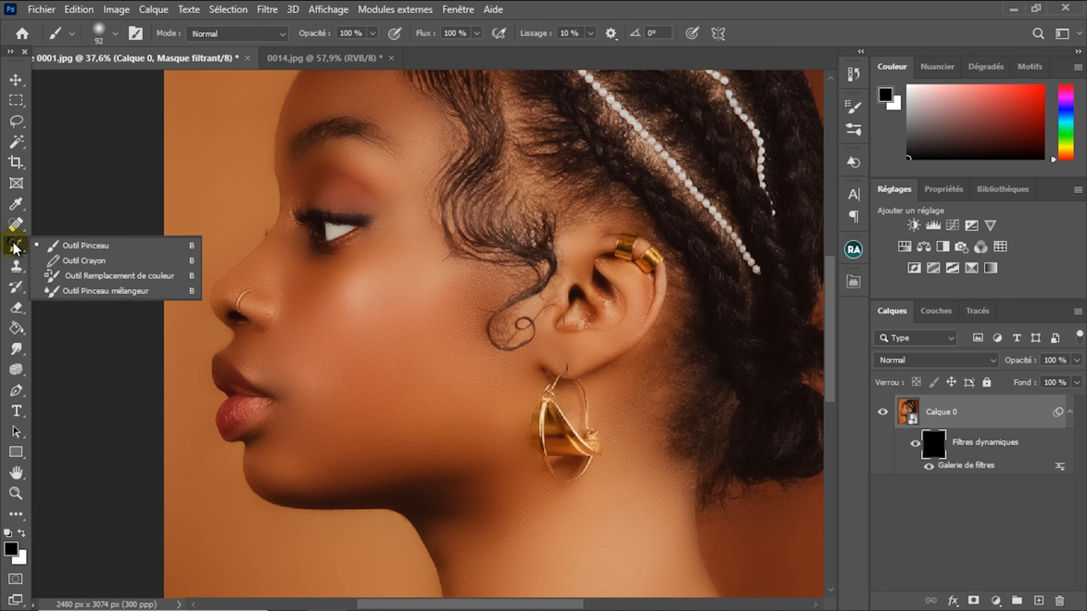
left_click(74, 252)
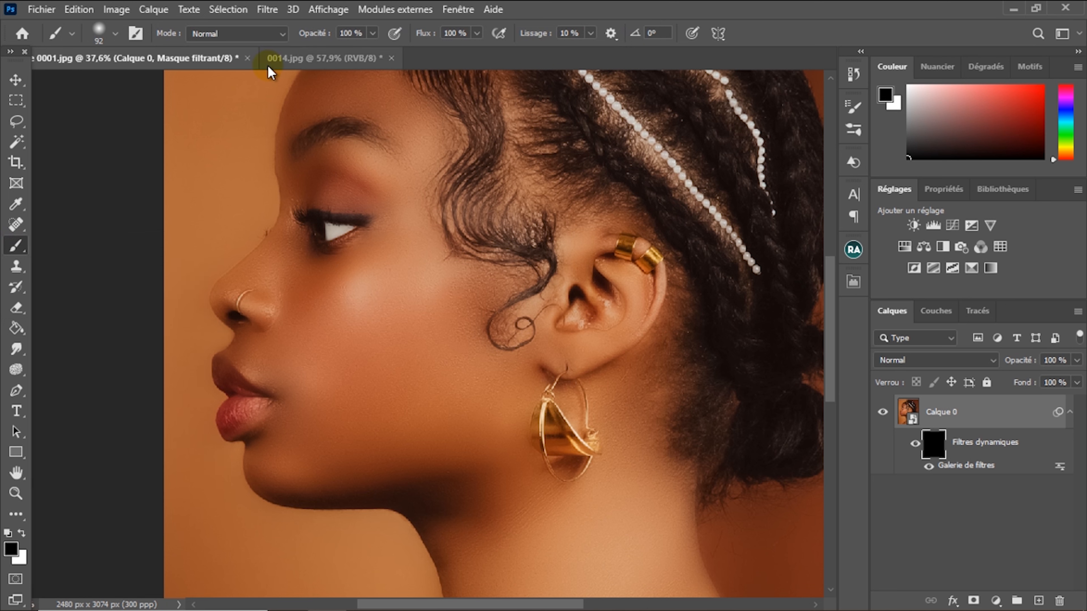
left_click(116, 33)
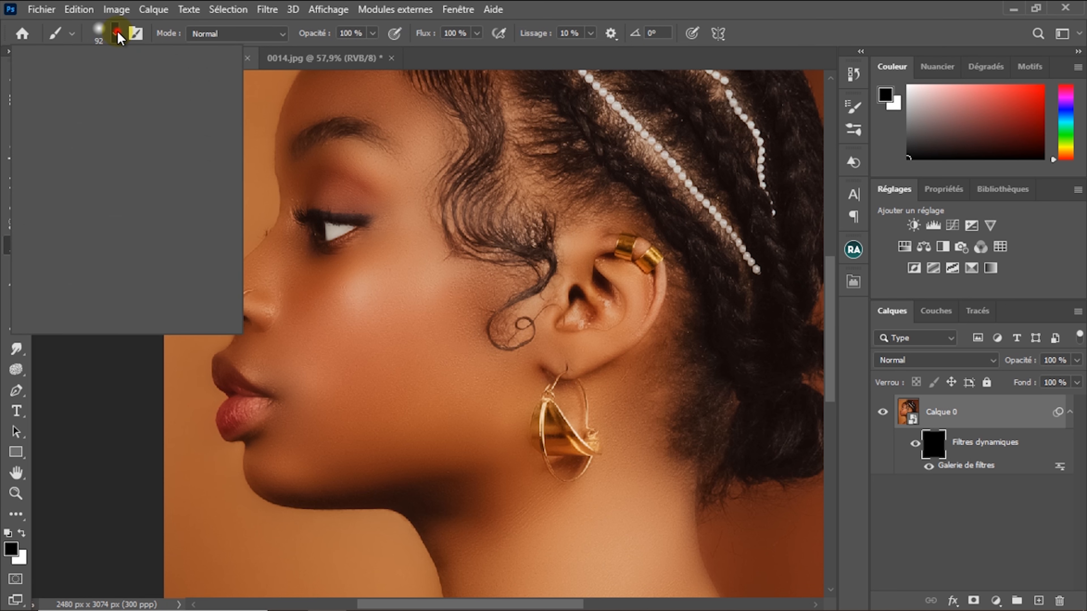
left_click_drag(160, 88, 171, 86)
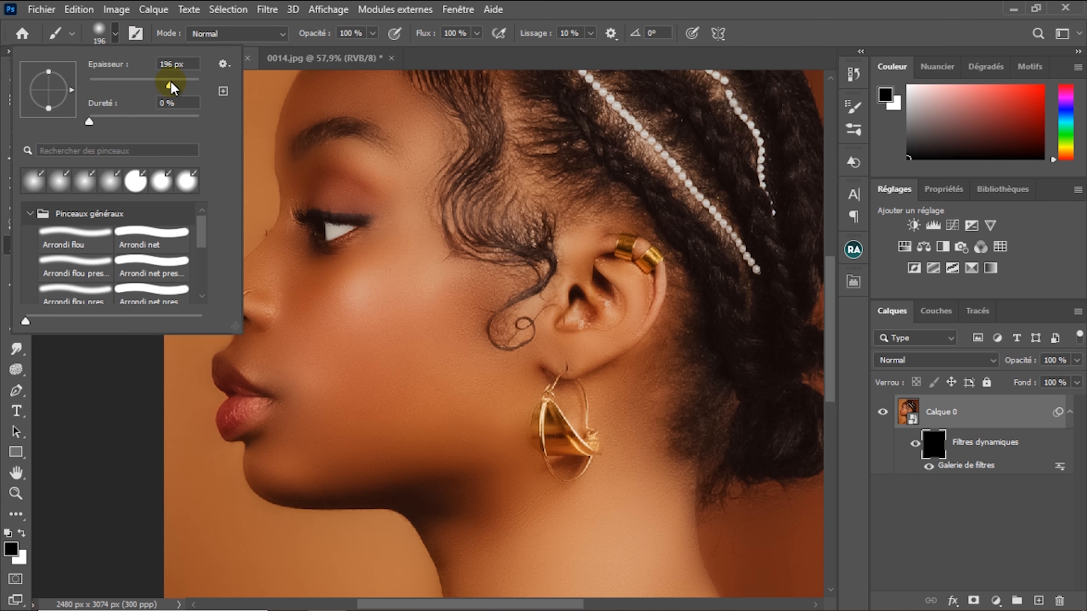
left_click(175, 85)
left_click(175, 80)
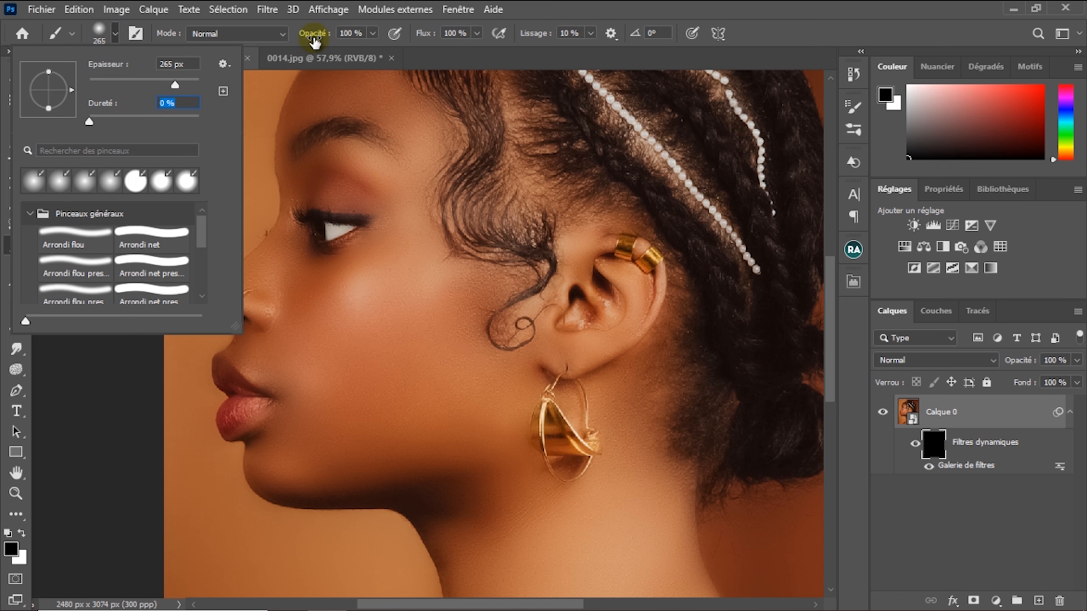
left_click(328, 38)
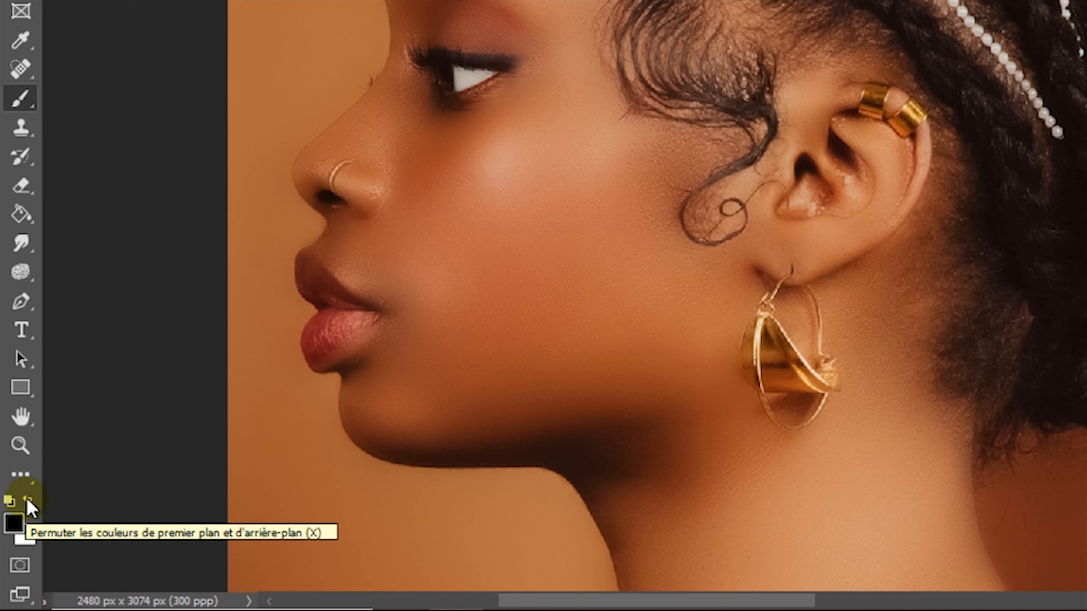
- Make white the foreground colour and paint over the cheek and nose on the filter mask to reveal the grain
left_click(28, 501)
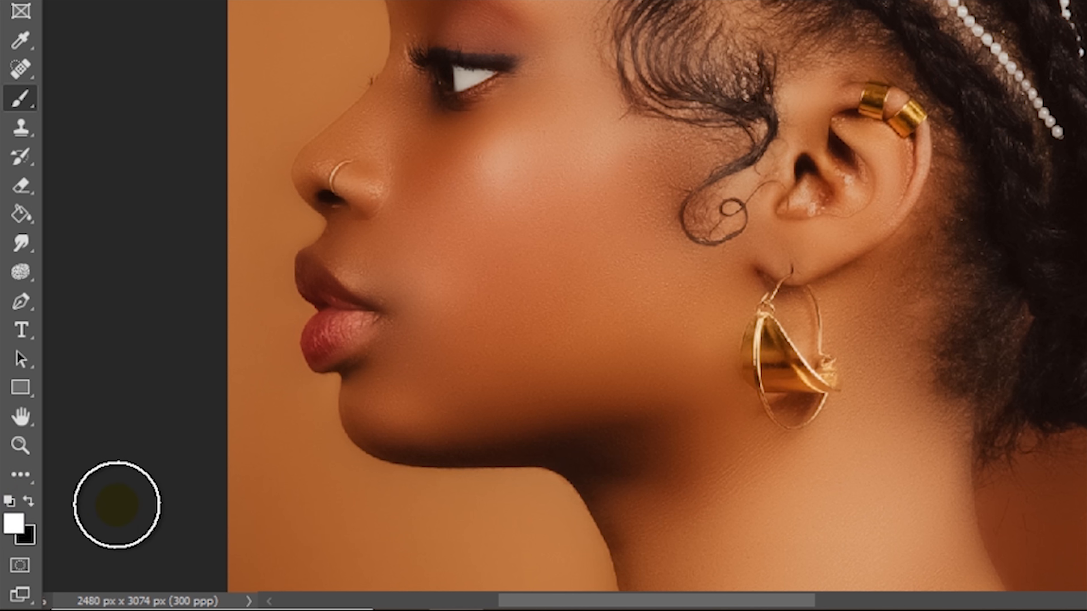
key("x")
key("x")
key("x")
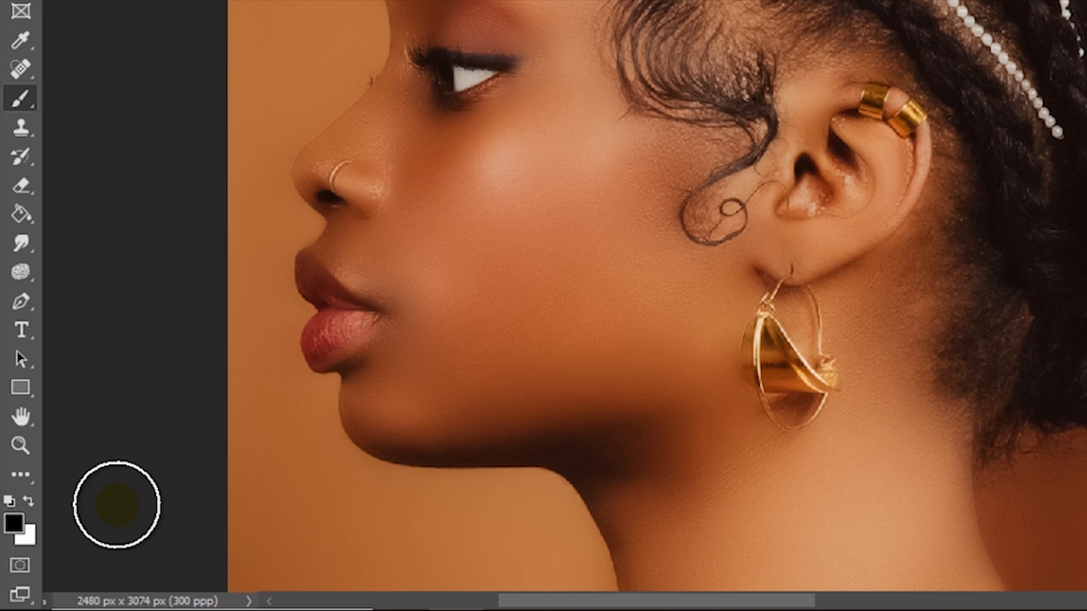
key("x")
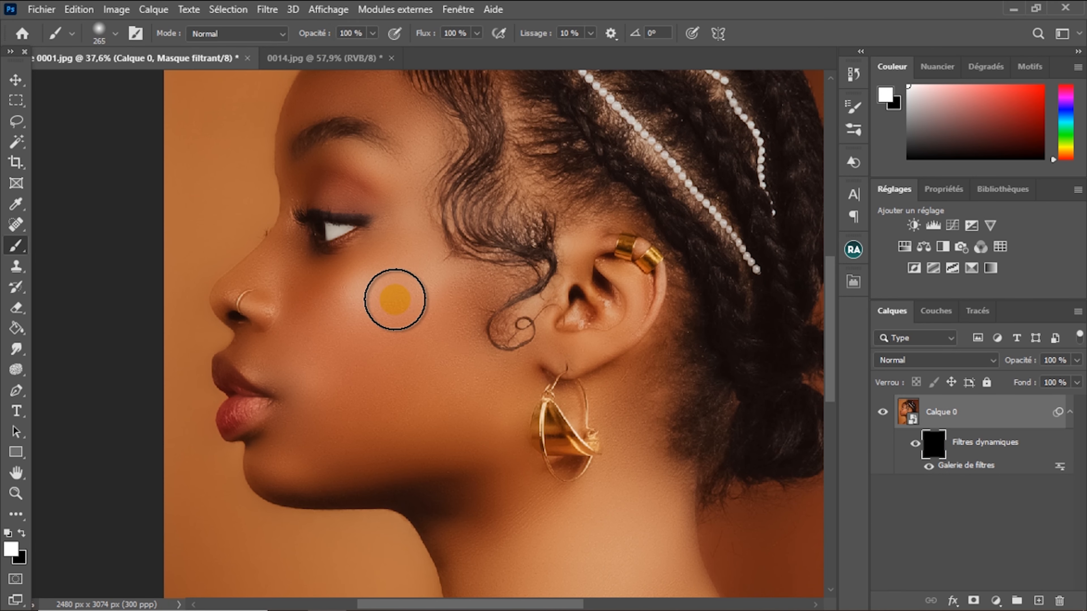
scroll(371, 330, "up", 2)
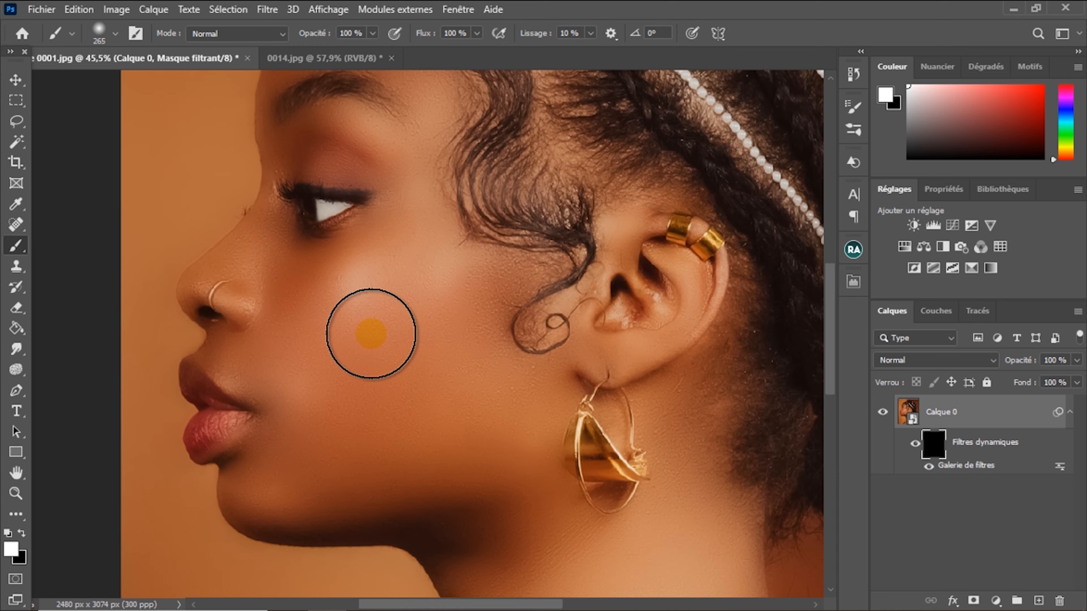
scroll(371, 333, "up", 2)
mouse_move(428, 207)
left_mouse_down()
mouse_move(401, 251)
mouse_move(347, 276)
mouse_move(299, 274)
mouse_move(249, 241)
mouse_move(315, 376)
mouse_move(401, 286)
mouse_move(440, 345)
mouse_move(451, 280)
mouse_move(509, 414)
mouse_move(537, 439)
mouse_move(556, 424)
mouse_move(529, 454)
mouse_move(328, 496)
mouse_move(290, 417)
mouse_move(244, 365)
mouse_move(300, 384)
mouse_move(284, 479)
mouse_move(281, 361)
mouse_move(254, 290)
mouse_move(152, 225)
mouse_move(163, 212)
mouse_move(137, 239)
mouse_move(166, 242)
left_mouse_up()
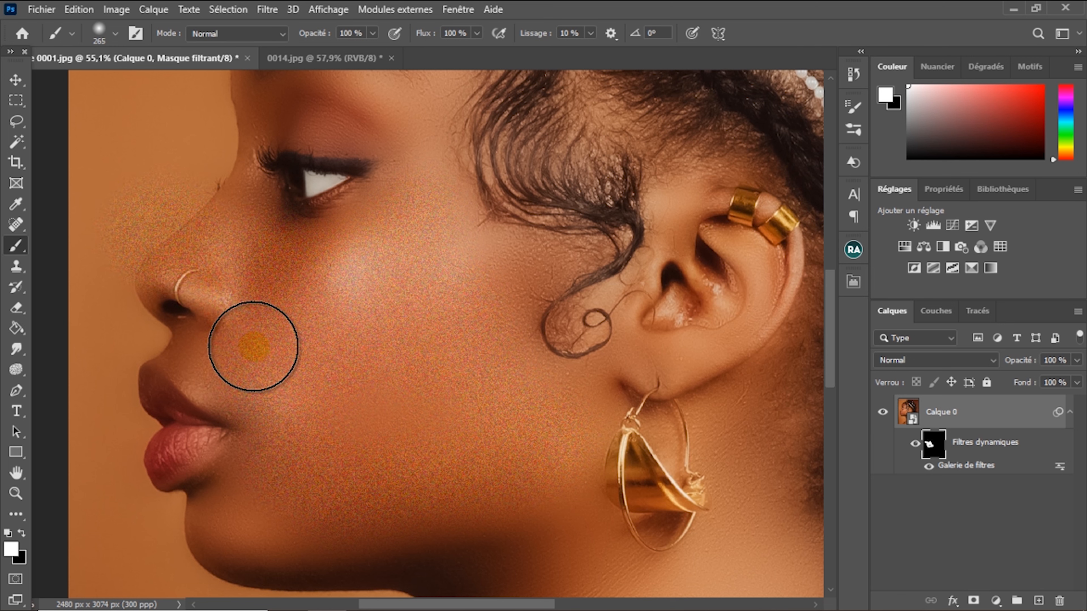
- Paint black on the mask to clear grain from the background beside the nose, and paint the cheek further in white
left_click(22, 533)
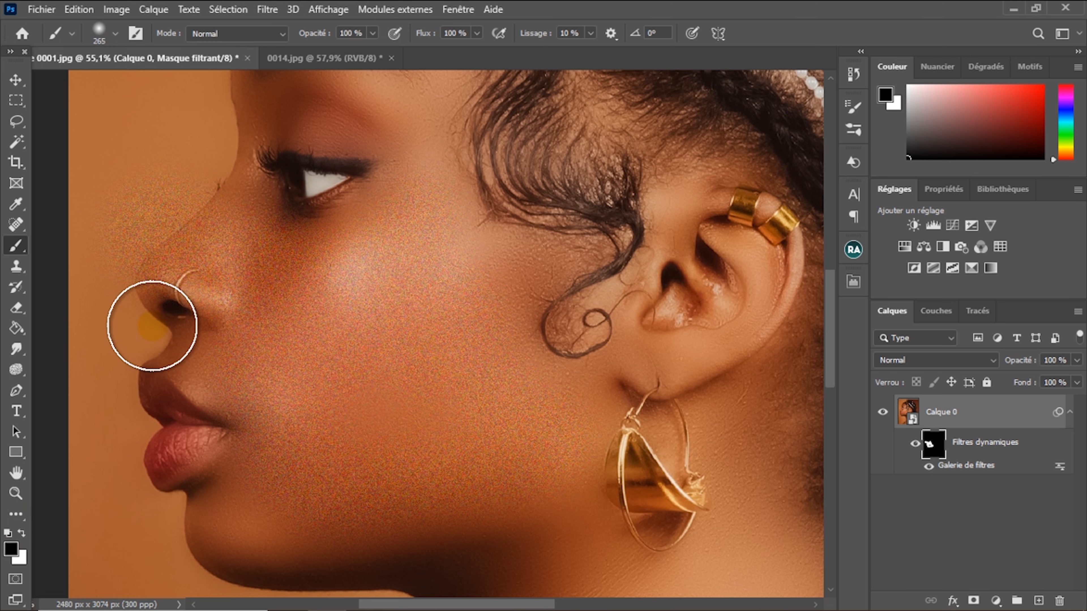
mouse_move(189, 170)
left_mouse_down()
mouse_move(180, 164)
mouse_move(128, 212)
mouse_move(172, 174)
mouse_move(151, 180)
mouse_move(109, 235)
mouse_move(97, 292)
mouse_move(100, 407)
left_mouse_up()
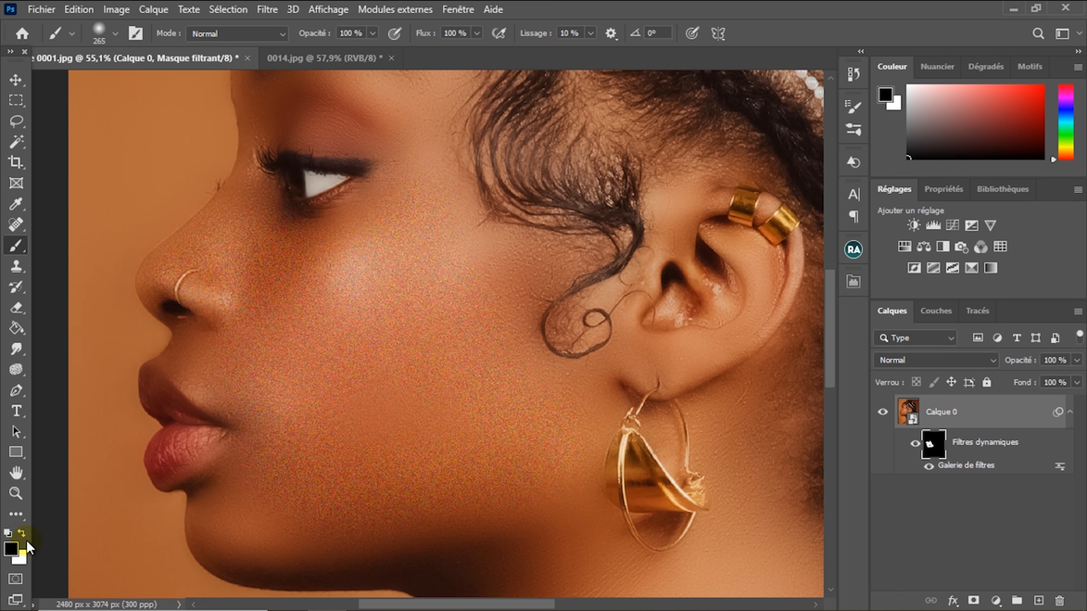
left_click(22, 534)
mouse_move(268, 352)
left_mouse_down()
mouse_move(291, 327)
mouse_move(330, 331)
mouse_move(427, 184)
mouse_move(342, 291)
mouse_move(359, 412)
mouse_move(310, 476)
mouse_move(243, 528)
mouse_move(346, 531)
mouse_move(531, 478)
mouse_move(488, 383)
mouse_move(466, 255)
mouse_move(454, 352)
left_mouse_up()
- Reduce the brush to 102 px and paint the skin around the eye and on the forehead white on the filter mask
key("space")
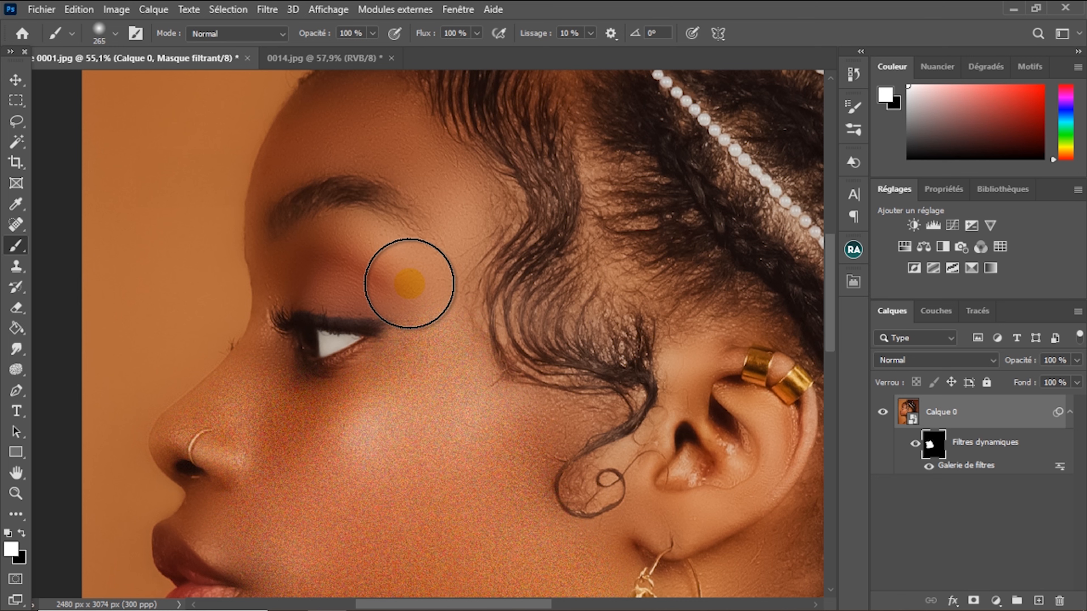
right_click(410, 283, "alt")
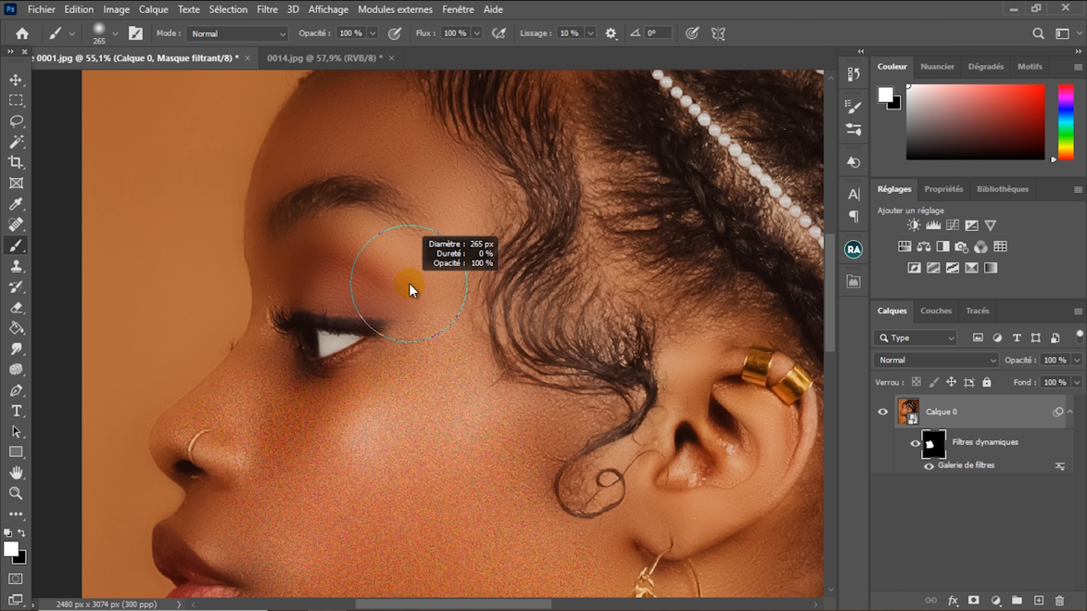
mouse_move(410, 285)
left_mouse_down()
mouse_move(378, 284)
mouse_move(456, 294)
mouse_move(381, 293)
left_mouse_up()
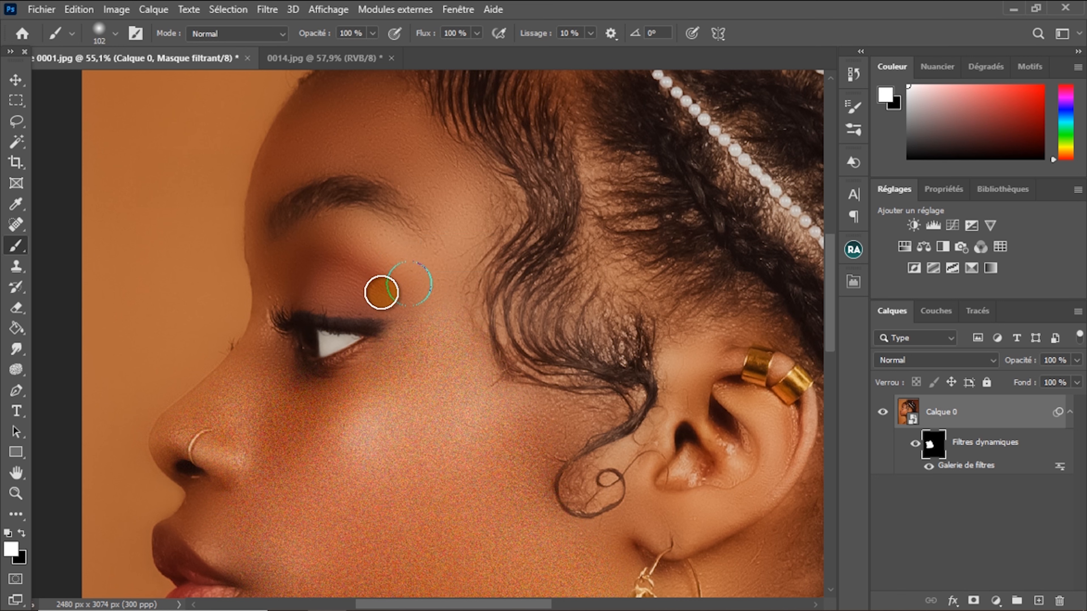
left_click(116, 33)
left_click_drag(144, 86, 145, 84)
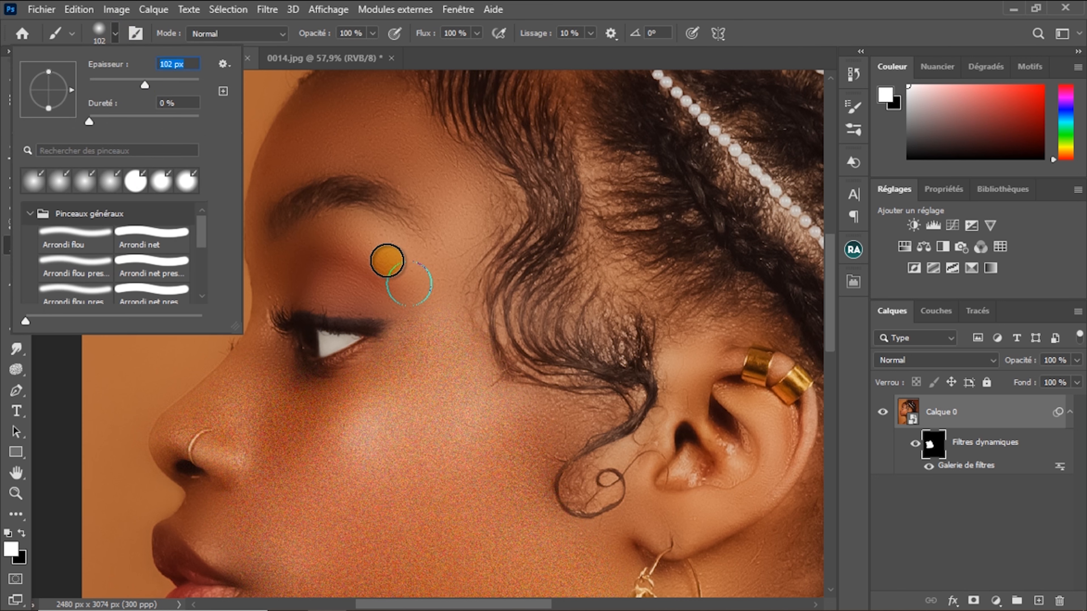
left_click(358, 266)
mouse_move(358, 284)
left_mouse_down()
mouse_move(311, 245)
mouse_move(284, 272)
mouse_move(274, 268)
mouse_move(263, 340)
mouse_move(265, 199)
mouse_move(310, 122)
mouse_move(359, 107)
mouse_move(367, 162)
mouse_move(461, 263)
mouse_move(308, 213)
mouse_move(315, 195)
mouse_move(304, 175)
mouse_move(458, 281)
mouse_move(436, 381)
mouse_move(454, 374)
mouse_move(436, 464)
mouse_move(388, 273)
mouse_move(381, 158)
left_mouse_up()
- Enlarge the brush to 309 px and paint the neck white on the filter mask to reveal the grain there
left_click(826, 304)
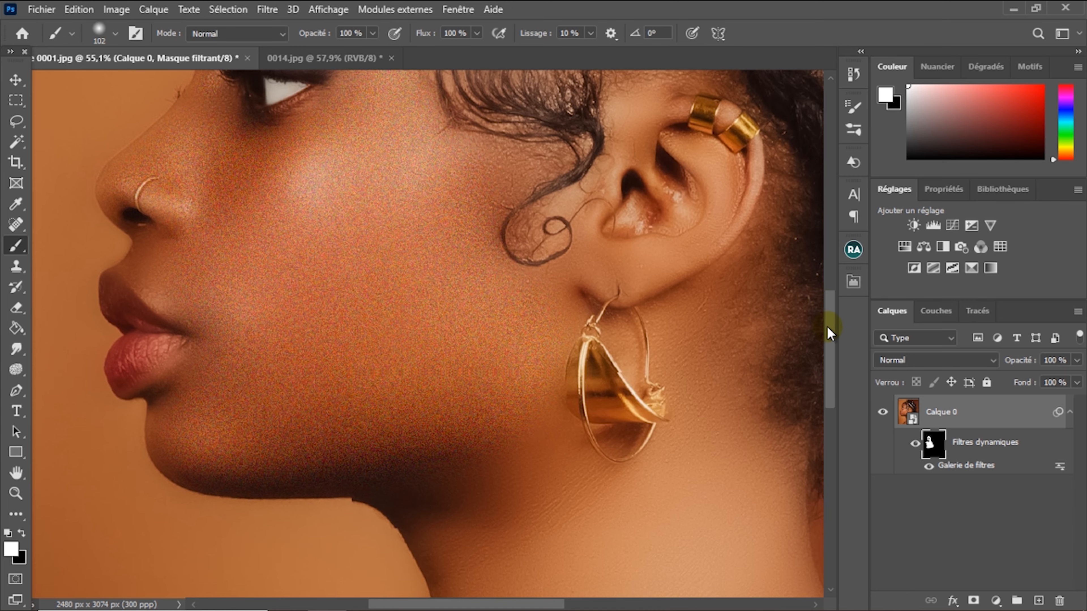
left_click_drag(828, 316, 829, 342)
left_click(117, 32)
left_click_drag(163, 87, 184, 87)
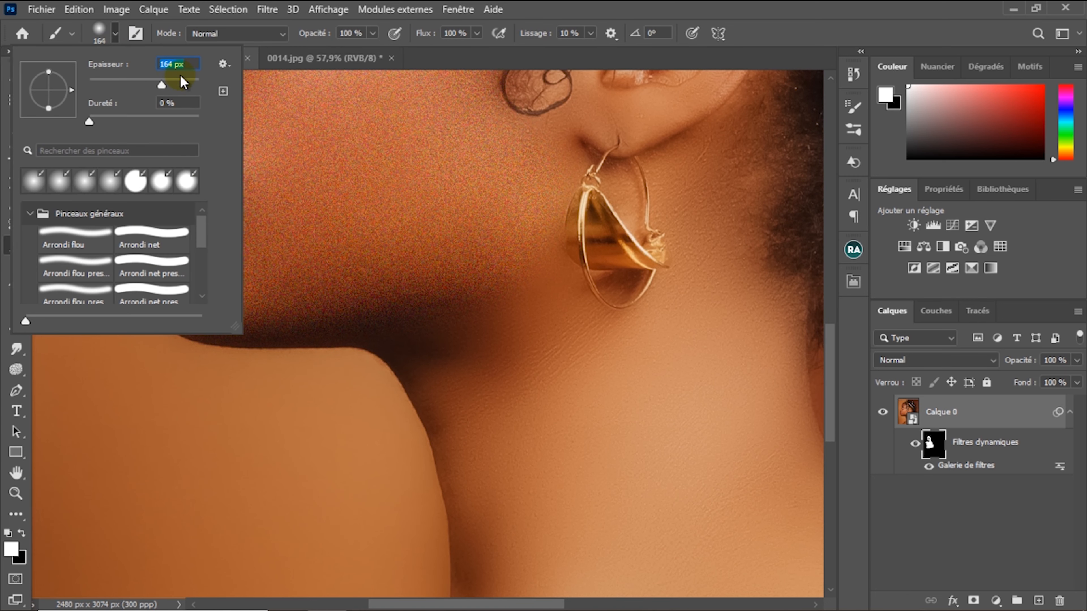
mouse_move(510, 302)
left_mouse_down()
mouse_move(477, 355)
mouse_move(691, 214)
mouse_move(546, 206)
mouse_move(621, 401)
mouse_move(554, 370)
mouse_move(446, 236)
left_mouse_up()
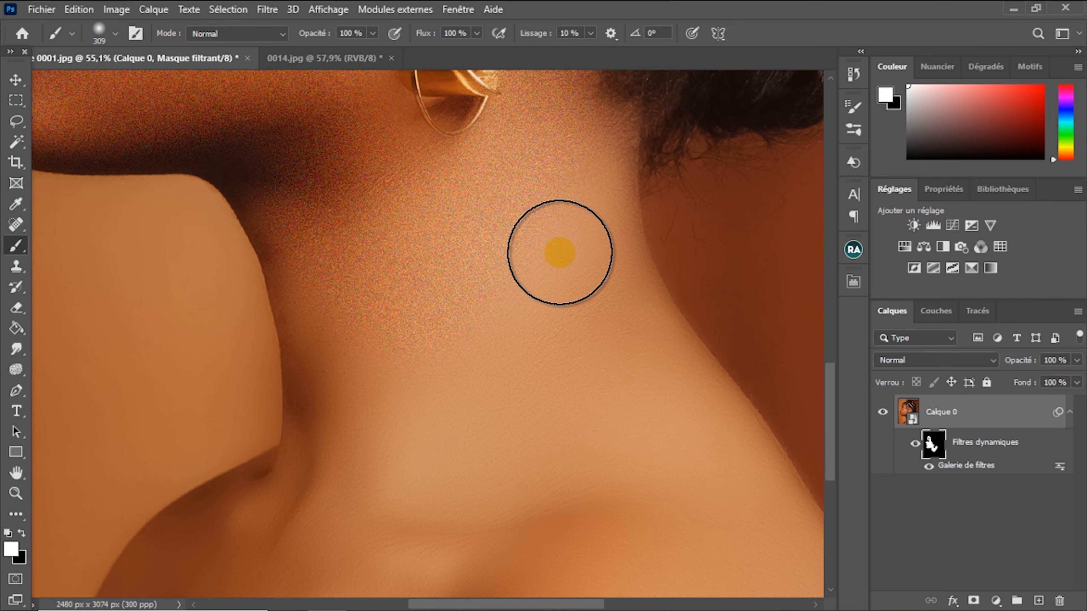
mouse_move(509, 481)
left_mouse_down()
mouse_move(480, 415)
mouse_move(362, 338)
mouse_move(349, 357)
mouse_move(533, 338)
mouse_move(514, 435)
mouse_move(527, 251)
left_mouse_up()
mouse_move(529, 318)
left_mouse_down()
mouse_move(303, 306)
mouse_move(168, 413)
mouse_move(382, 381)
mouse_move(587, 412)
mouse_move(634, 385)
left_mouse_up()
scroll(587, 385, "down", 2)
left_click_drag(428, 129, 444, 426)
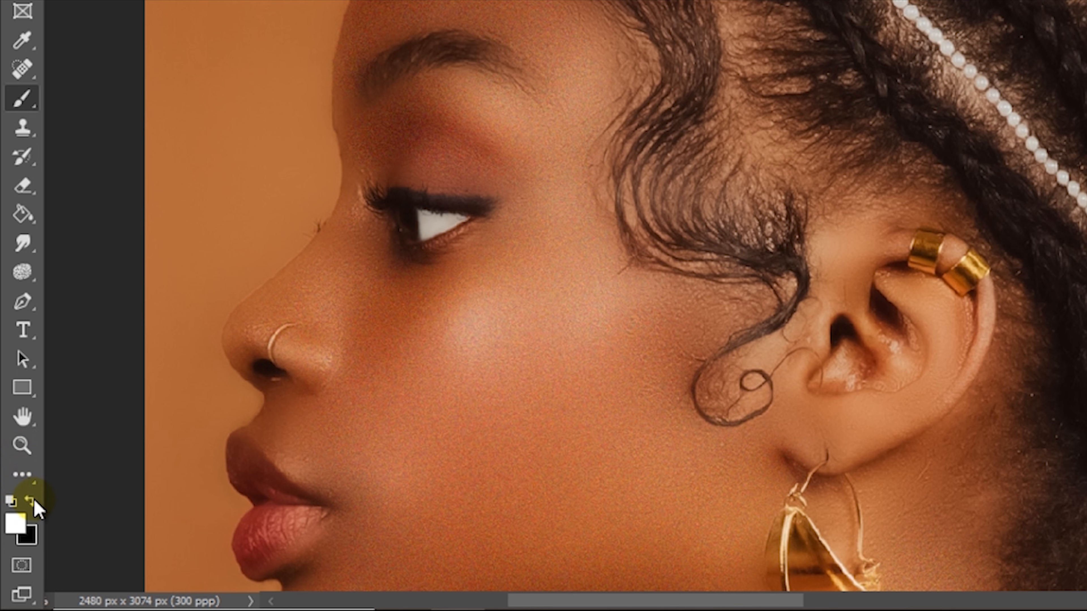
- Make black the foreground colour and set the brush opacity to 30 % for softening the grain on the filter mask
left_click(30, 502)
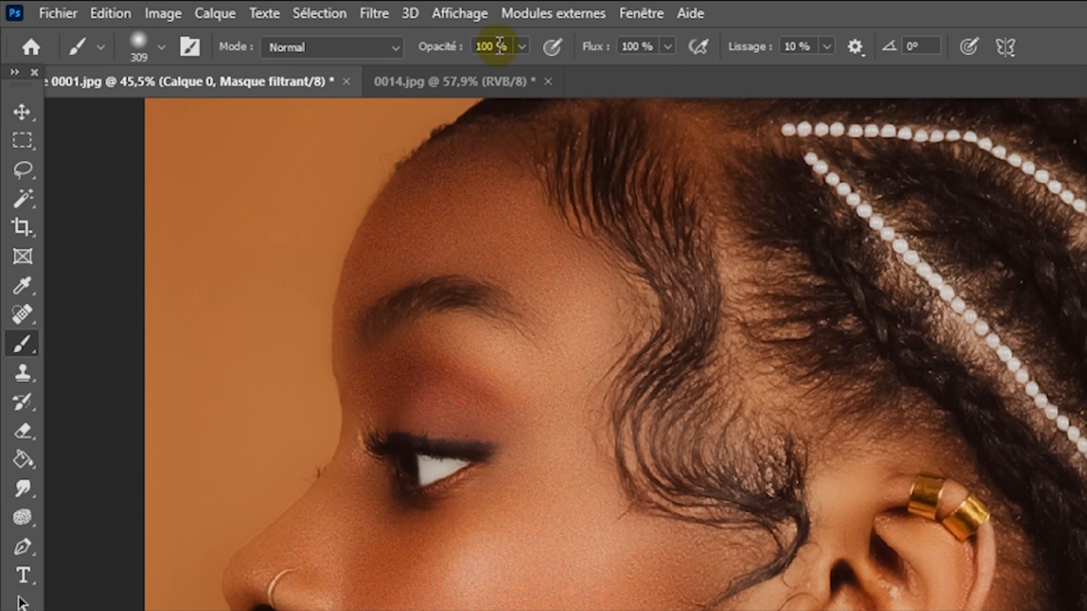
left_click_drag(493, 50, 472, 54)
type("30")
key("Return")
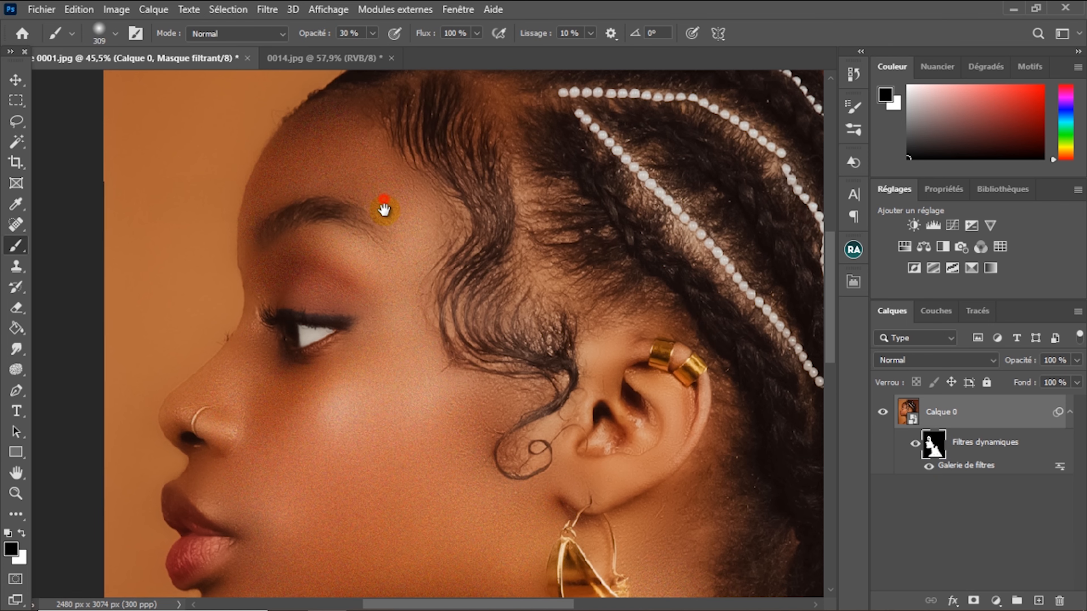
left_click_drag(384, 209, 393, 262)
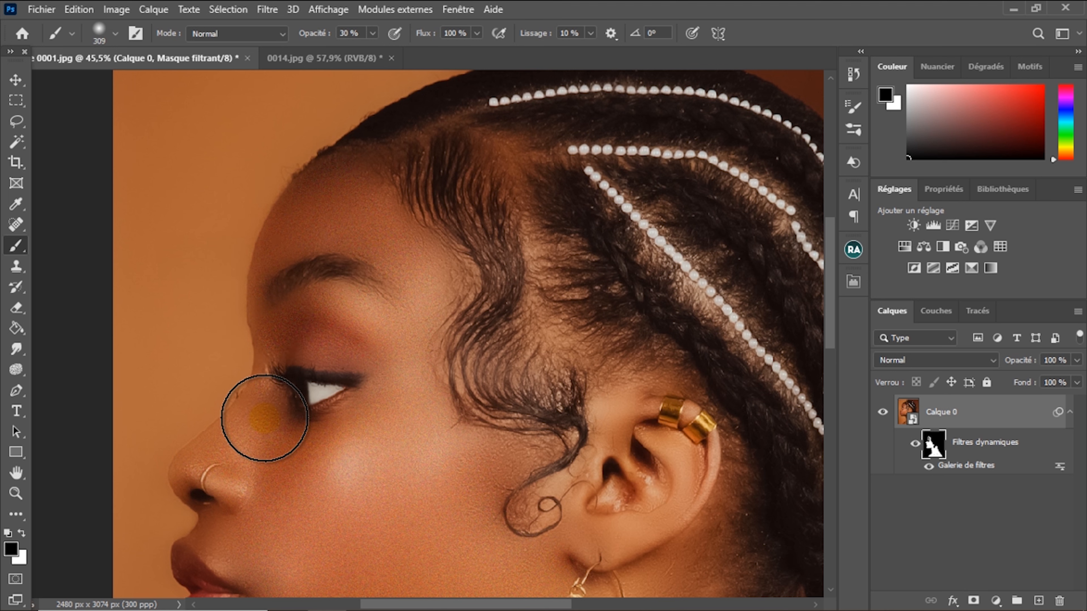
- Hide and show the smart filters again to compare the face with and without the grain
left_click(914, 445)
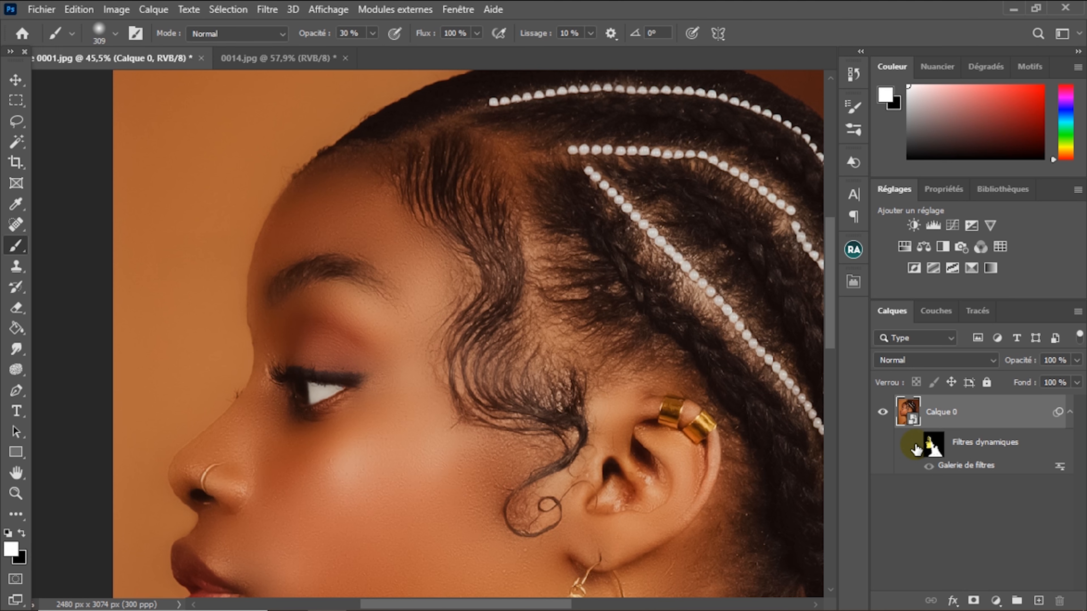
left_click(914, 445)
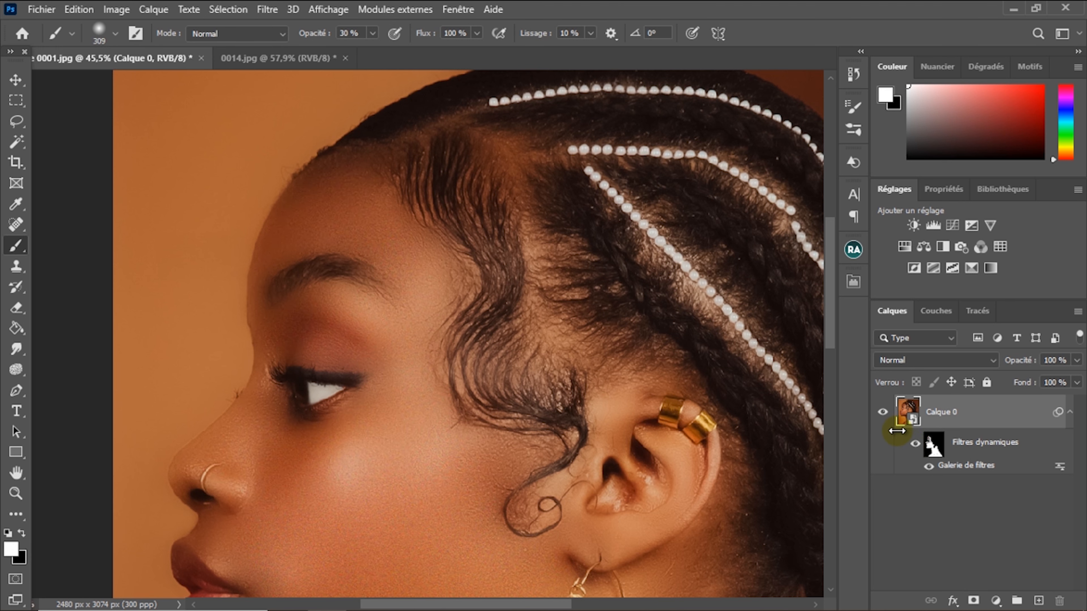
left_click_drag(832, 319, 832, 362)
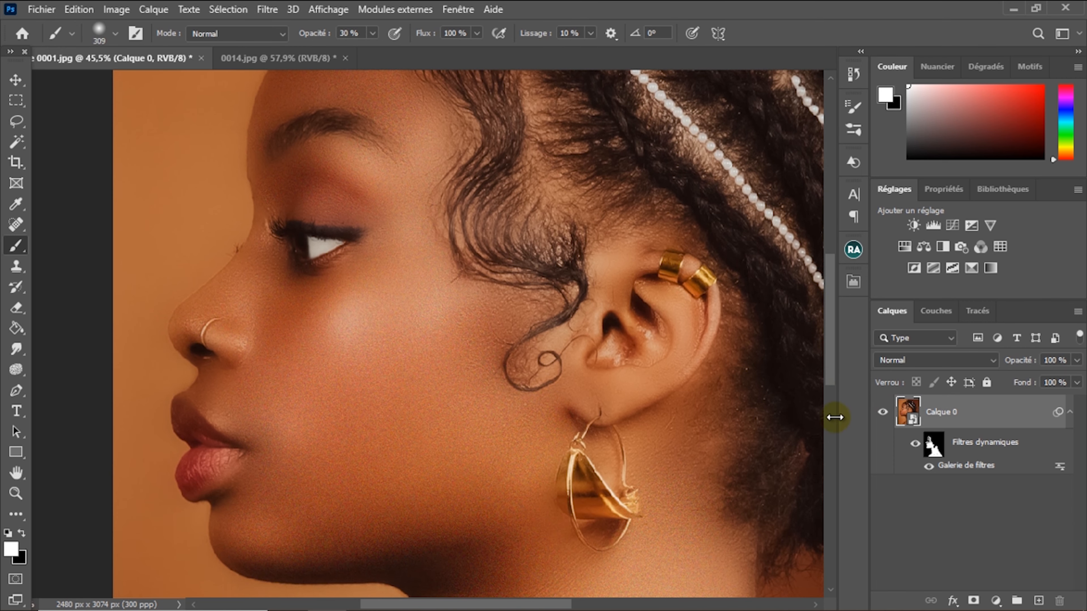
- Paint black at 30 % opacity on the filter mask over the neck and shoulders to soften the grain there
left_click(935, 447)
key("x")
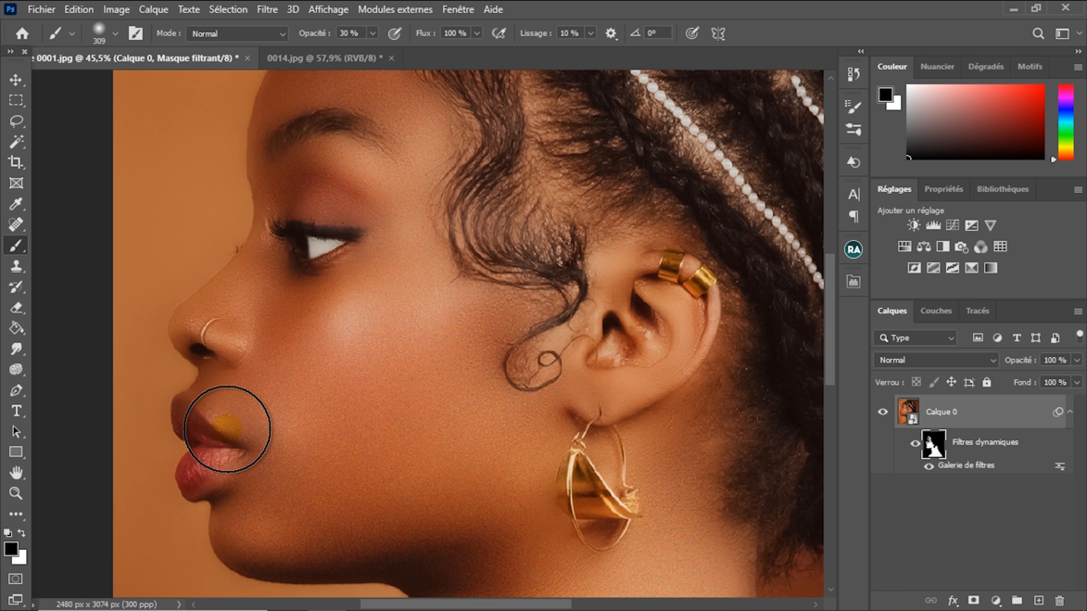
mouse_move(584, 418)
left_mouse_down()
mouse_move(530, 265)
mouse_move(523, 197)
left_mouse_up()
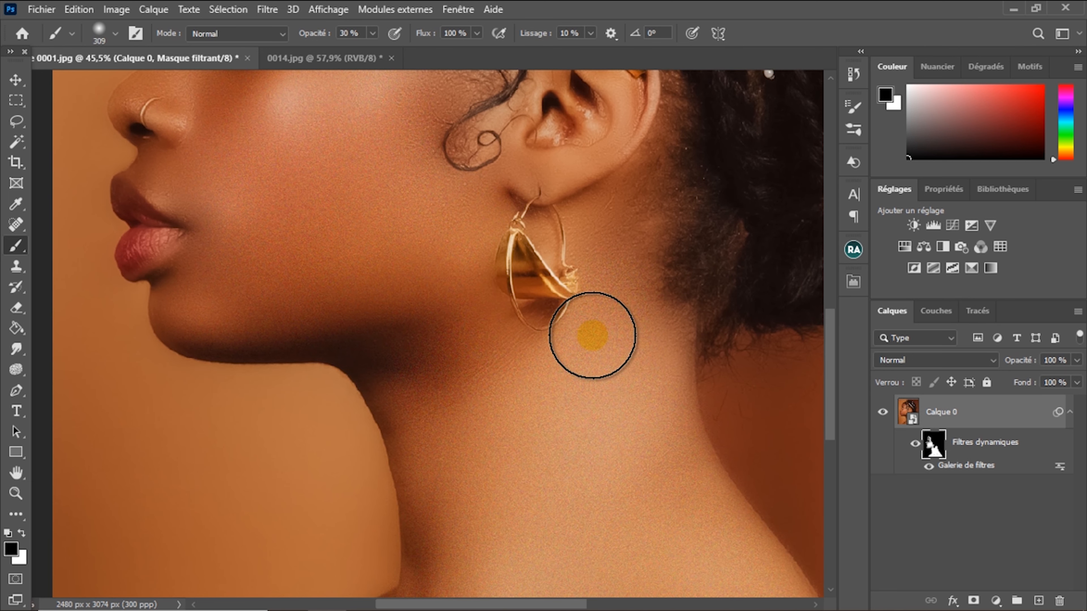
left_click_drag(833, 396, 832, 464)
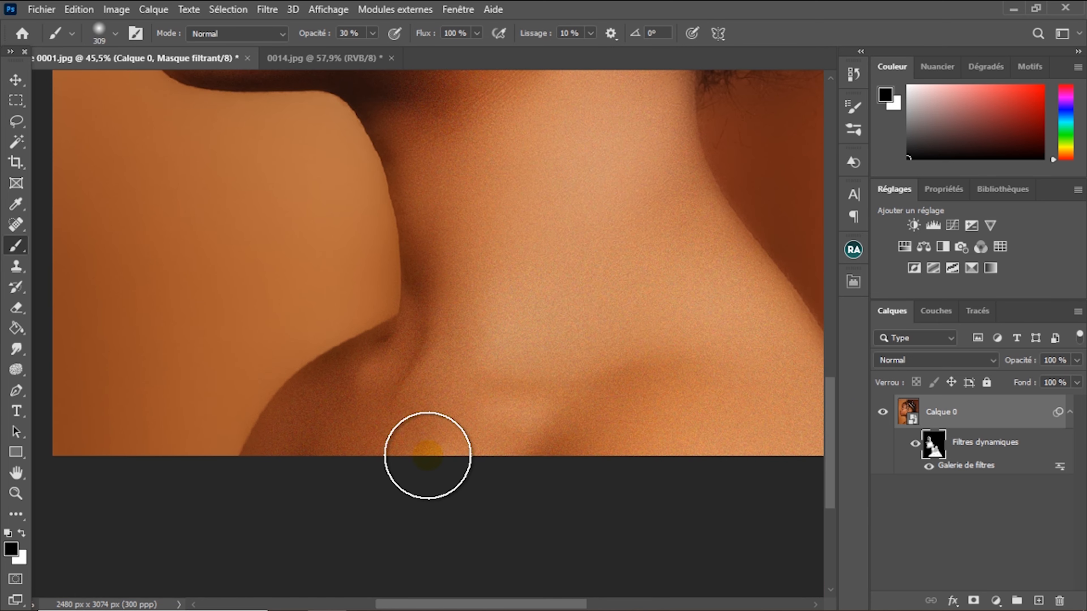
left_click_drag(621, 407, 497, 413)
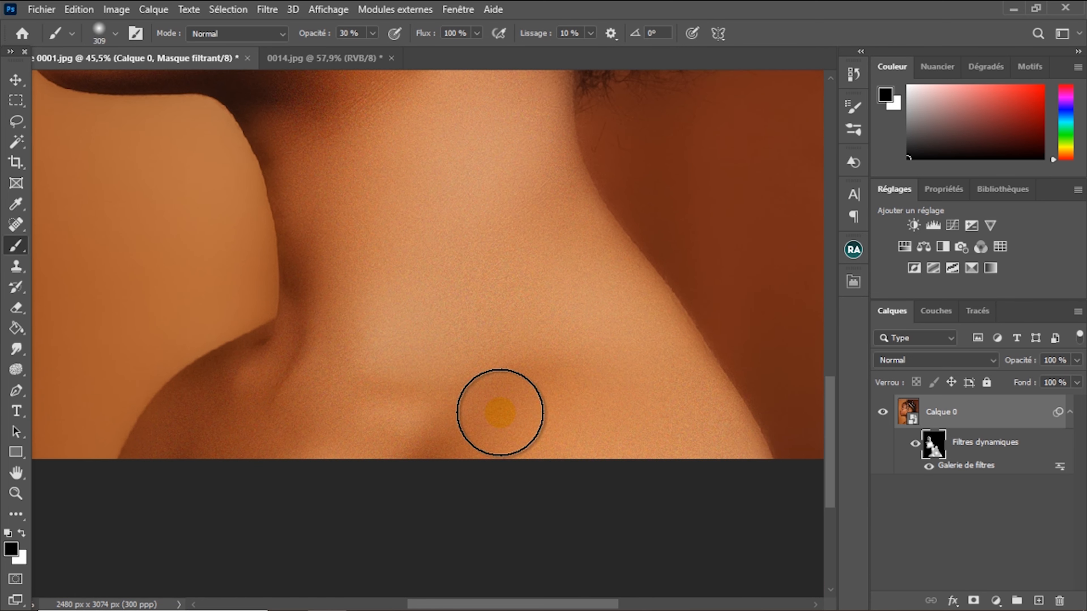
left_click_drag(357, 150, 433, 241)
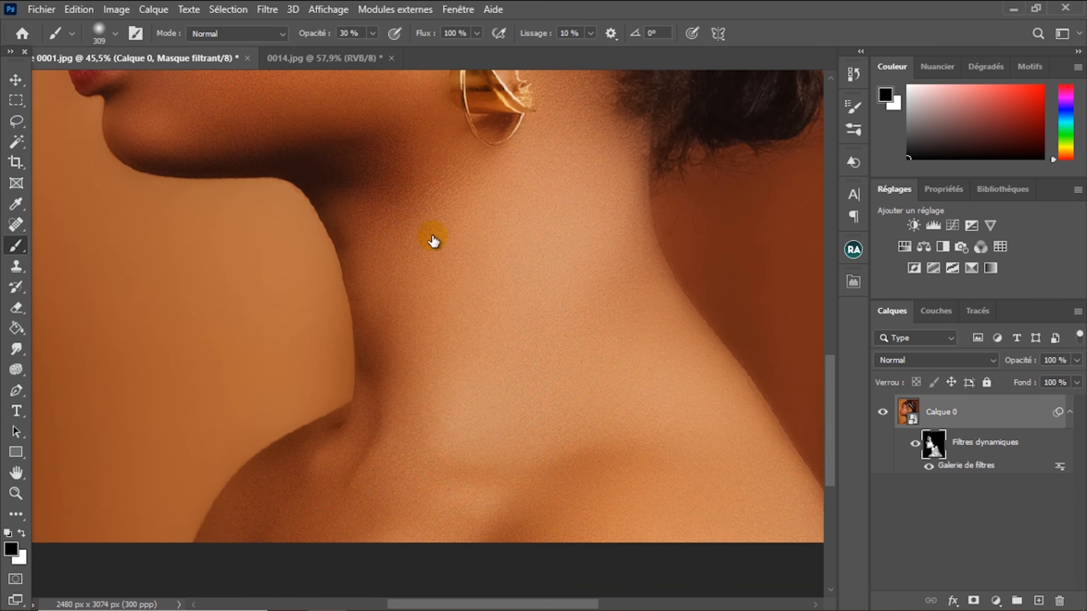
- Toggle the smart filters off and on to check the softened grain on the neck
left_click(914, 444)
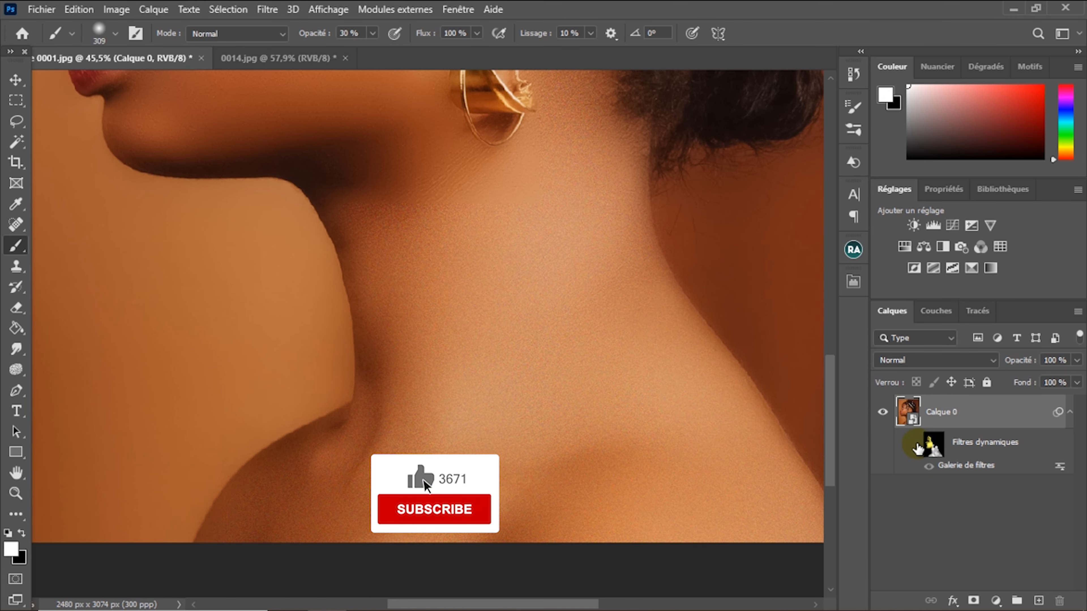
left_click(916, 444)
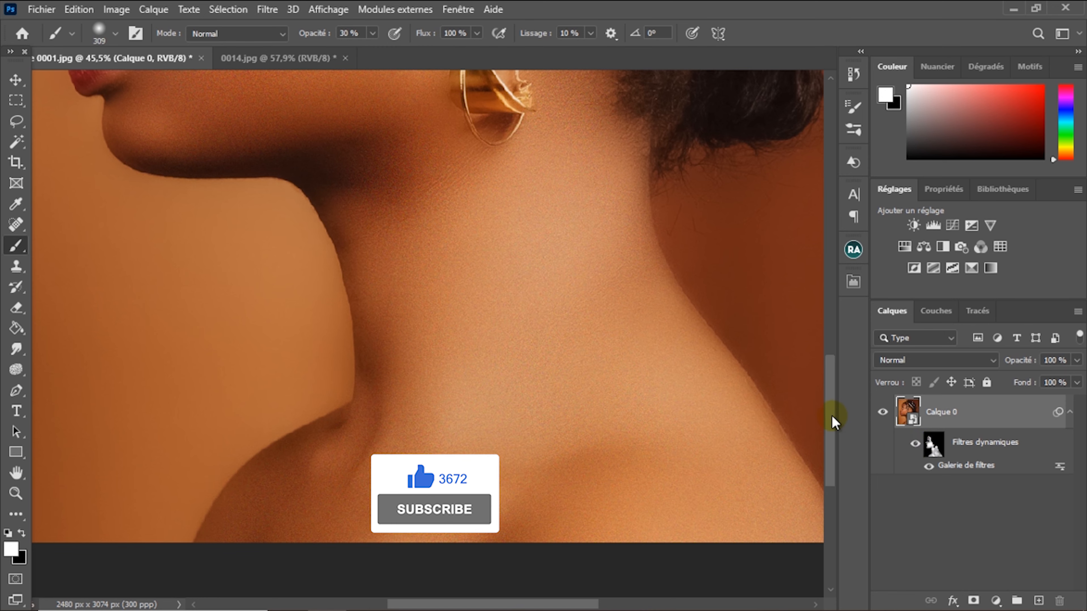
left_click_drag(830, 417, 829, 298)
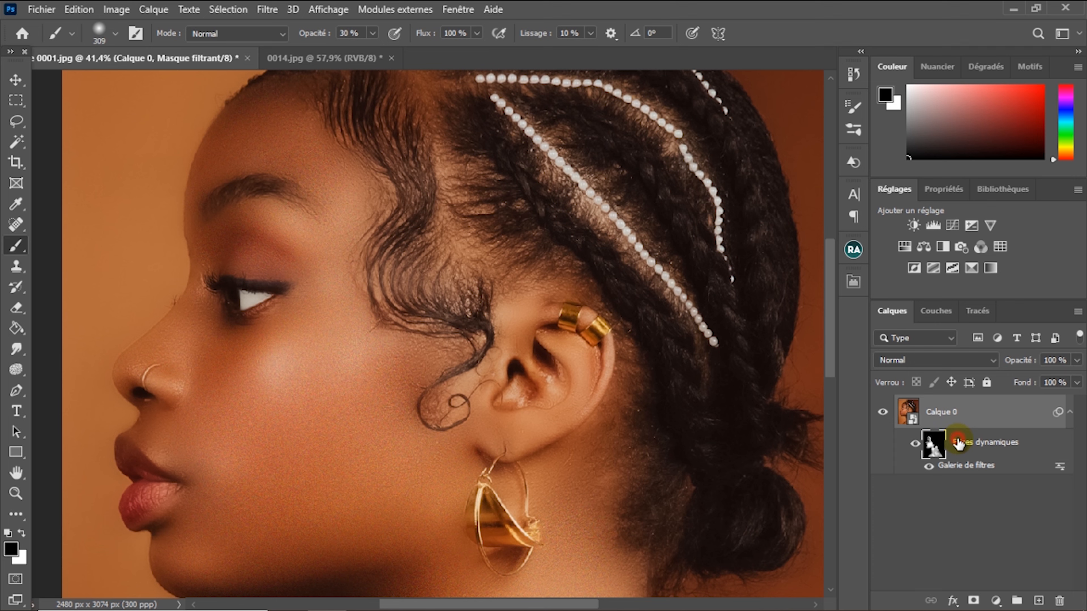
- Delete the smart filters and their mask from the portrait layer
left_click_drag(959, 443, 1056, 604)
key("x")
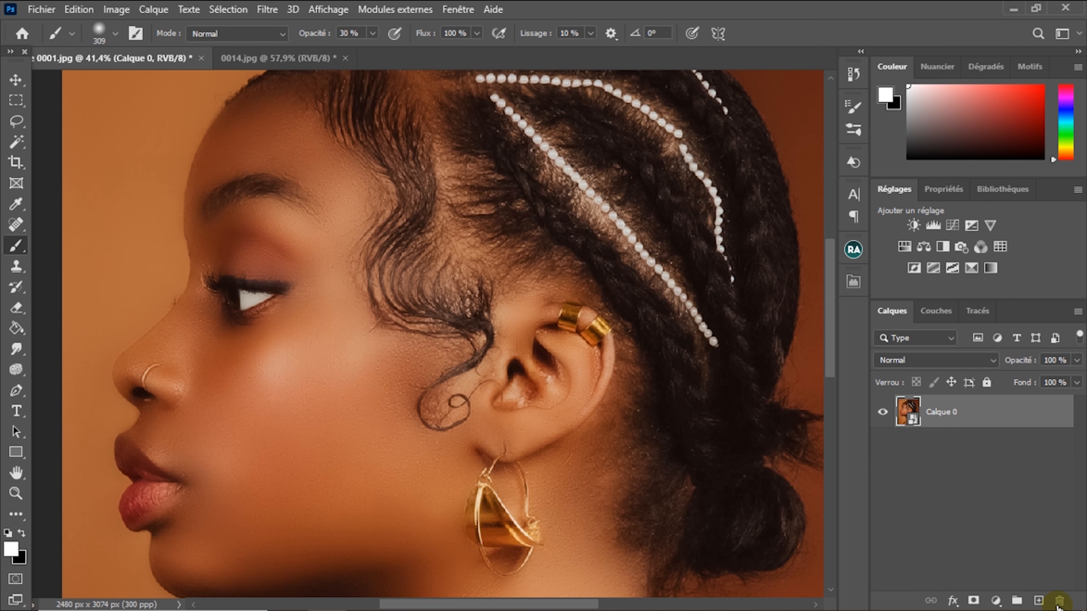
scroll(328, 377, "down", 2)
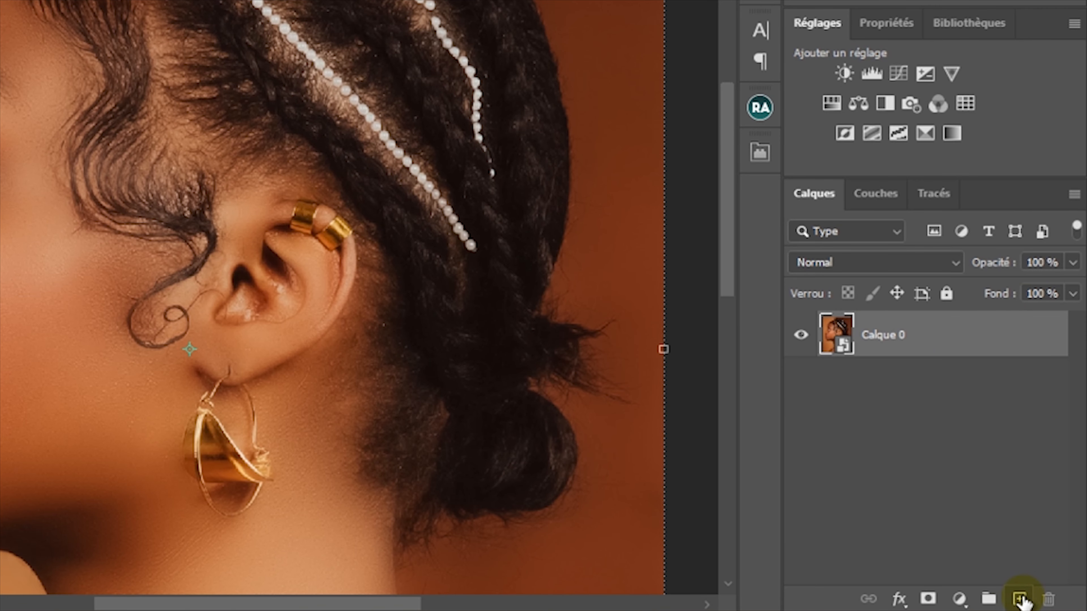
- Create a layer named Texture above the portrait layer and set its blending mode to Lumière tamisée
left_click(1038, 600)
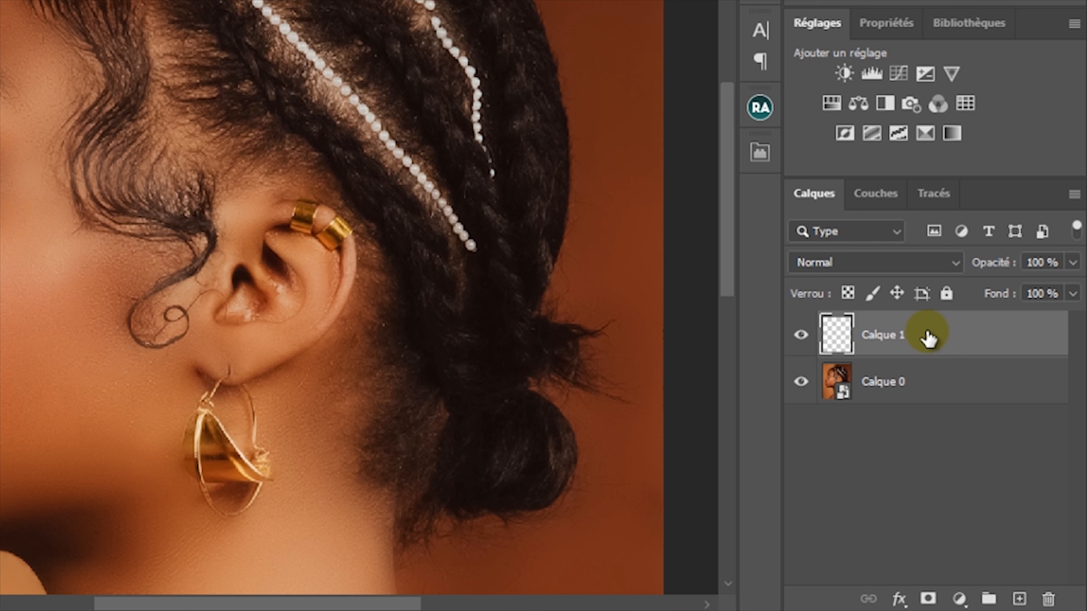
double_click(887, 338)
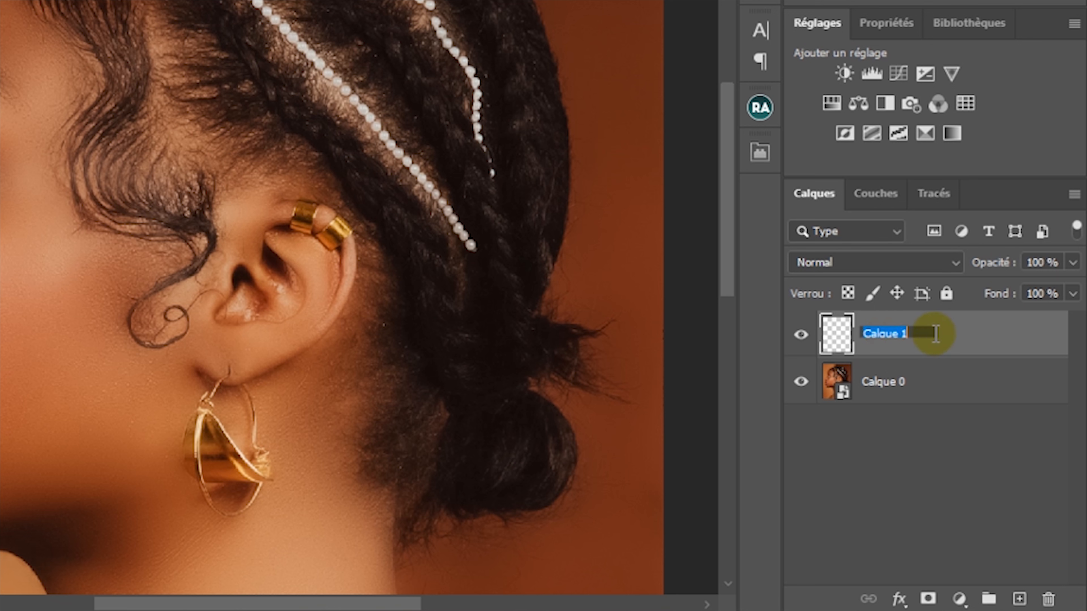
type("Texture")
key("Return")
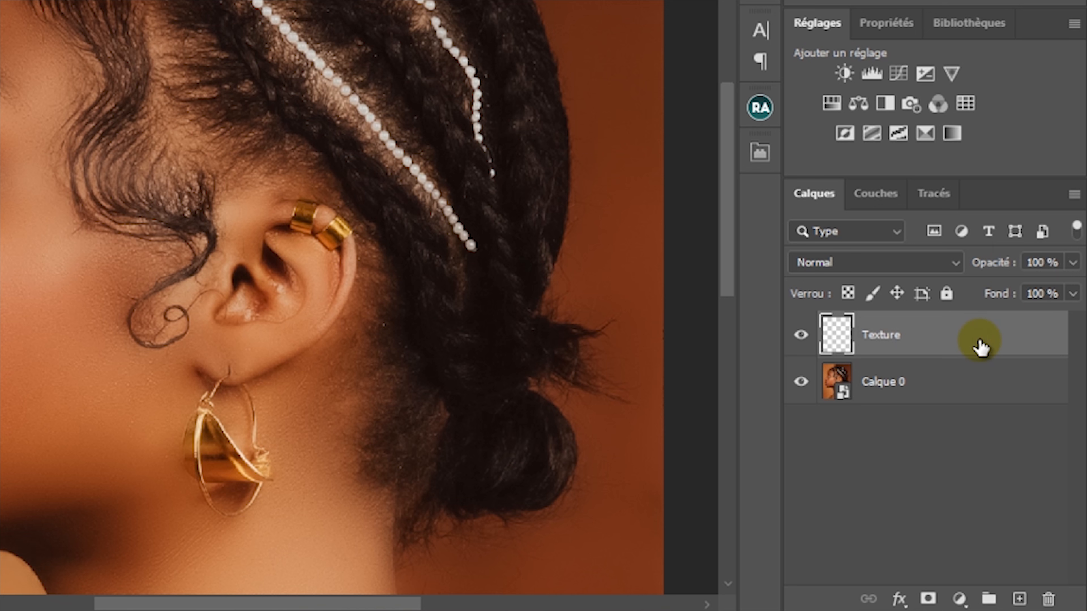
left_click(951, 263)
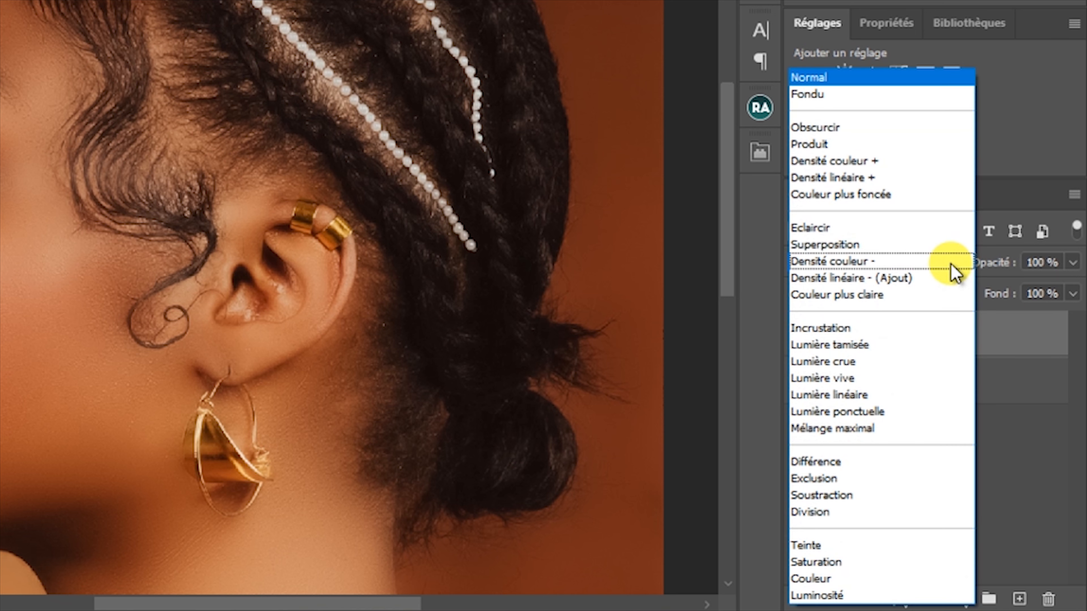
left_click(848, 344)
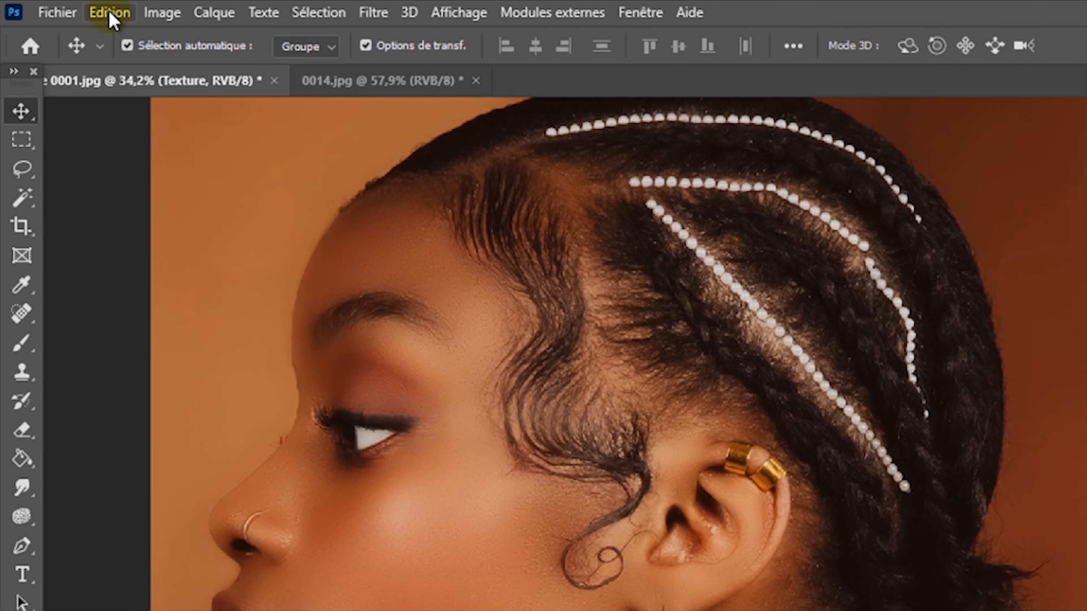
- Fill the Texture layer with 50% gris in Normal mode at 100 % opacity
left_click(109, 11)
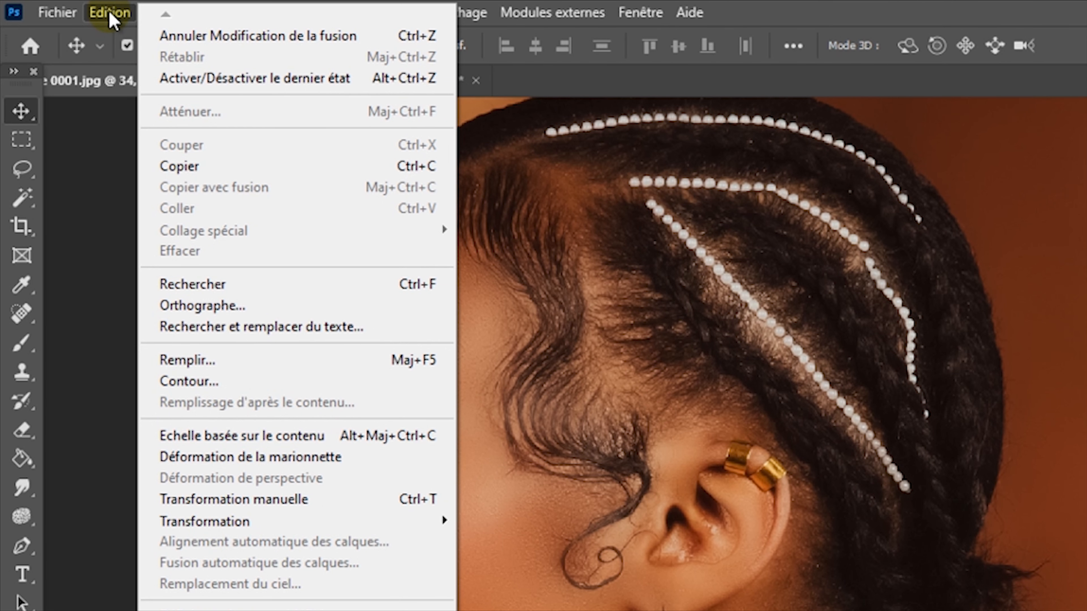
left_click(201, 368)
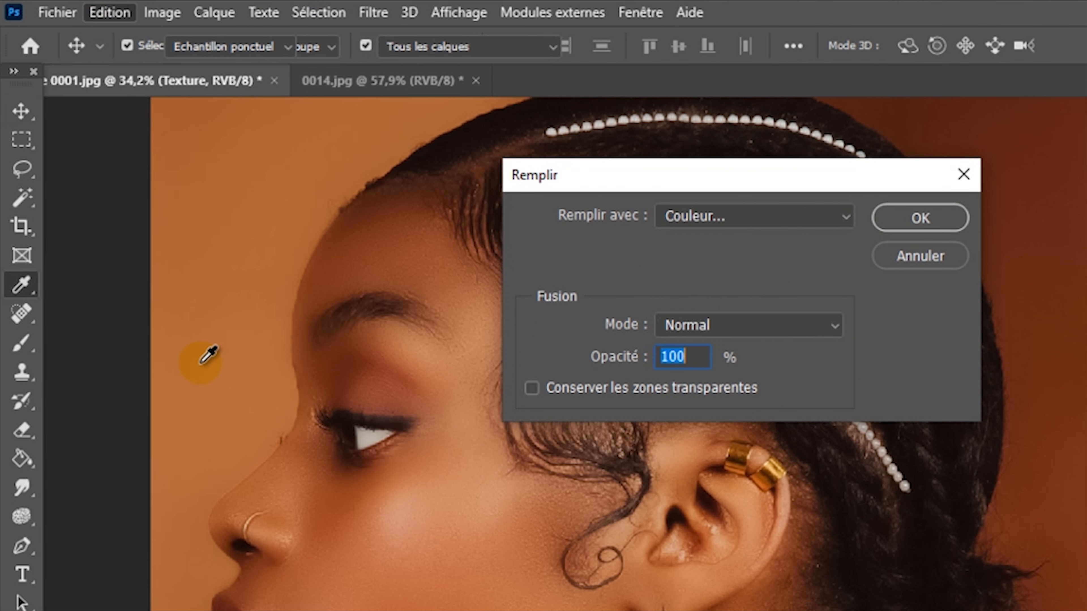
left_click_drag(668, 187, 701, 189)
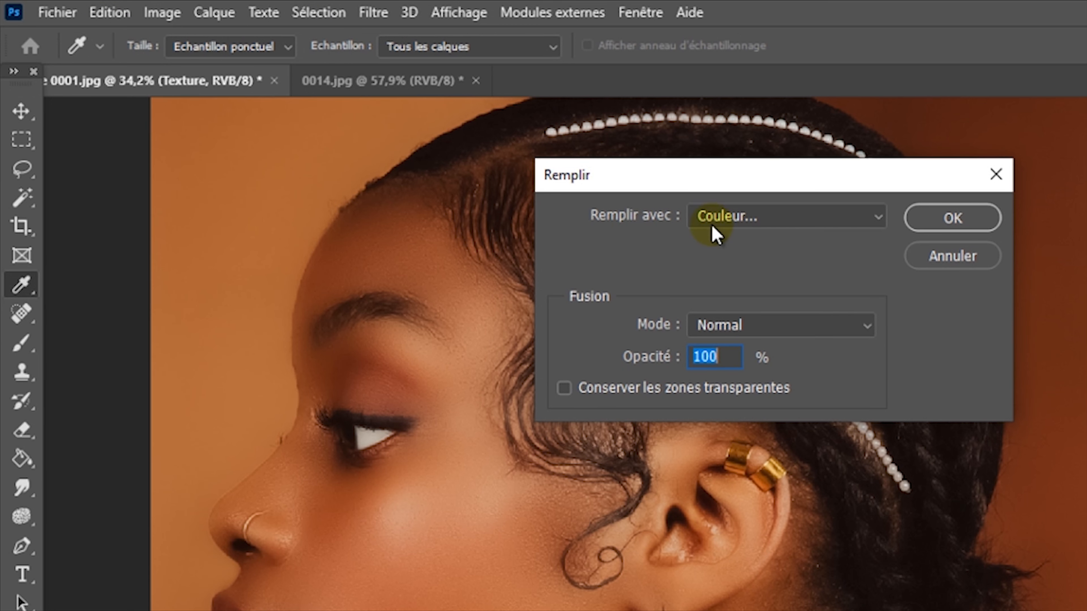
left_click(878, 222)
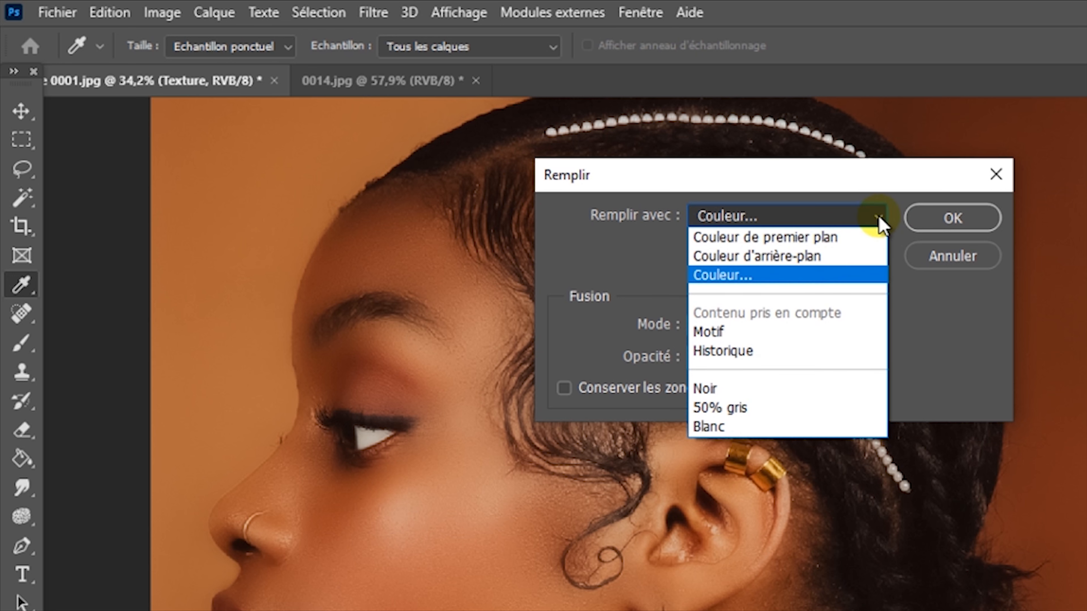
left_click(734, 409)
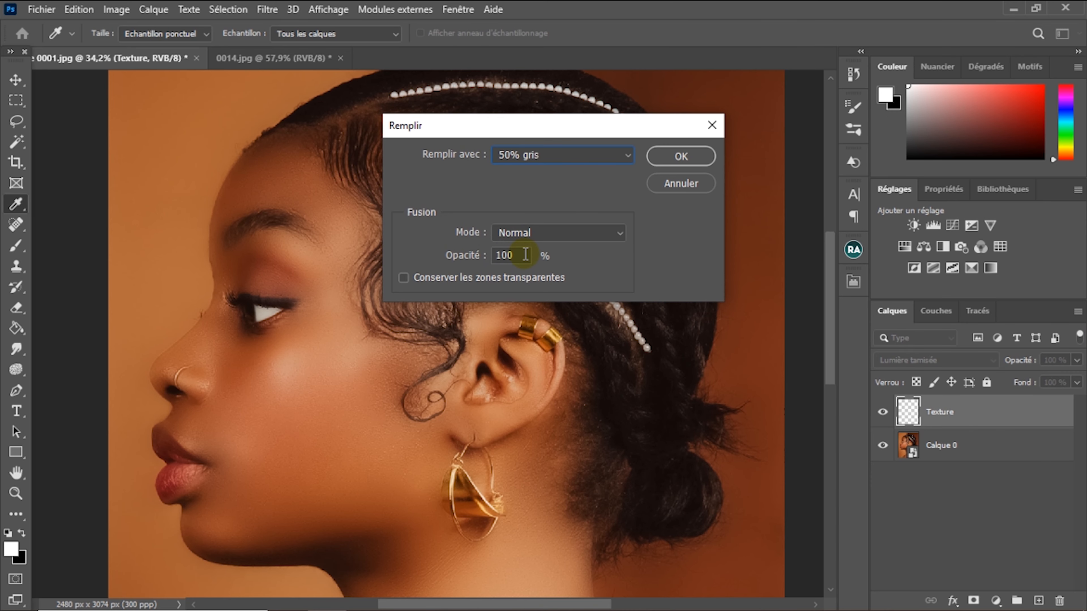
left_click(668, 152)
key("v")
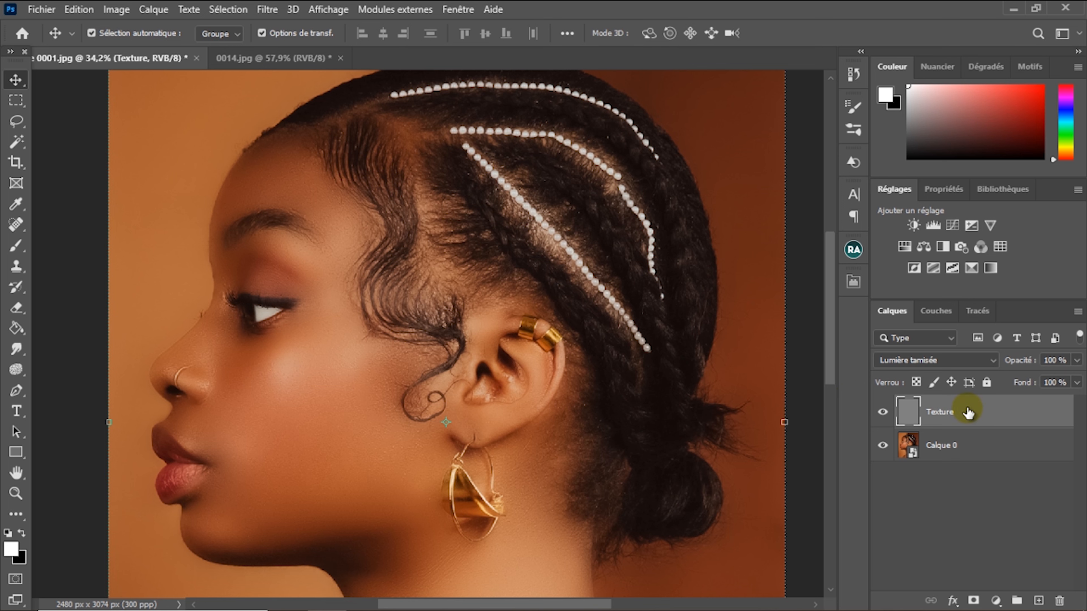
- Apply the Ajout de bruit filter to the Texture layer with a quantity of 30 % and Uniforme distribution
left_click(280, 13)
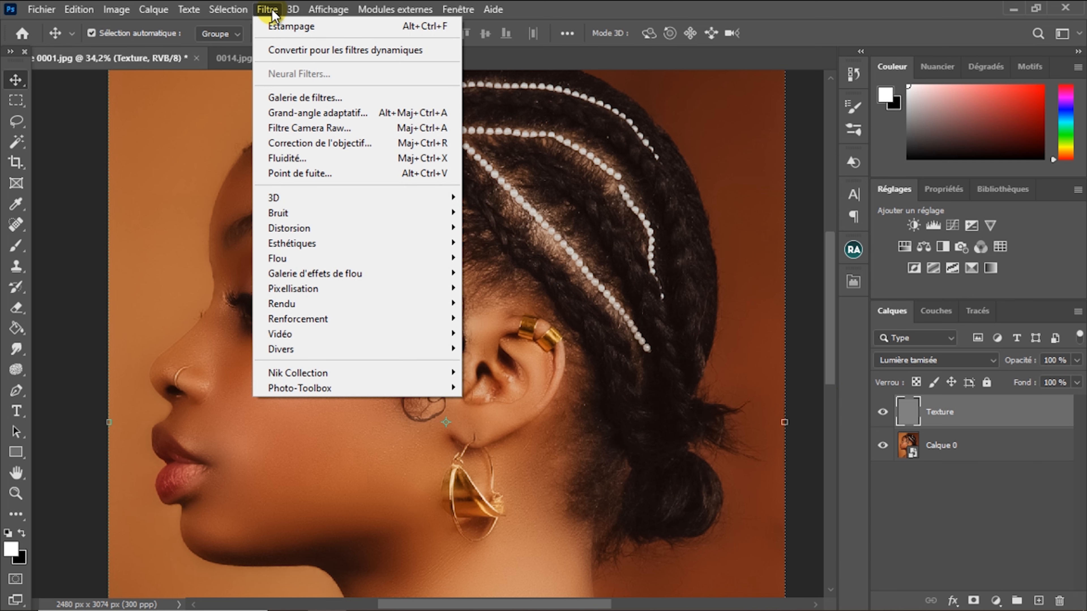
mouse_move(293, 214)
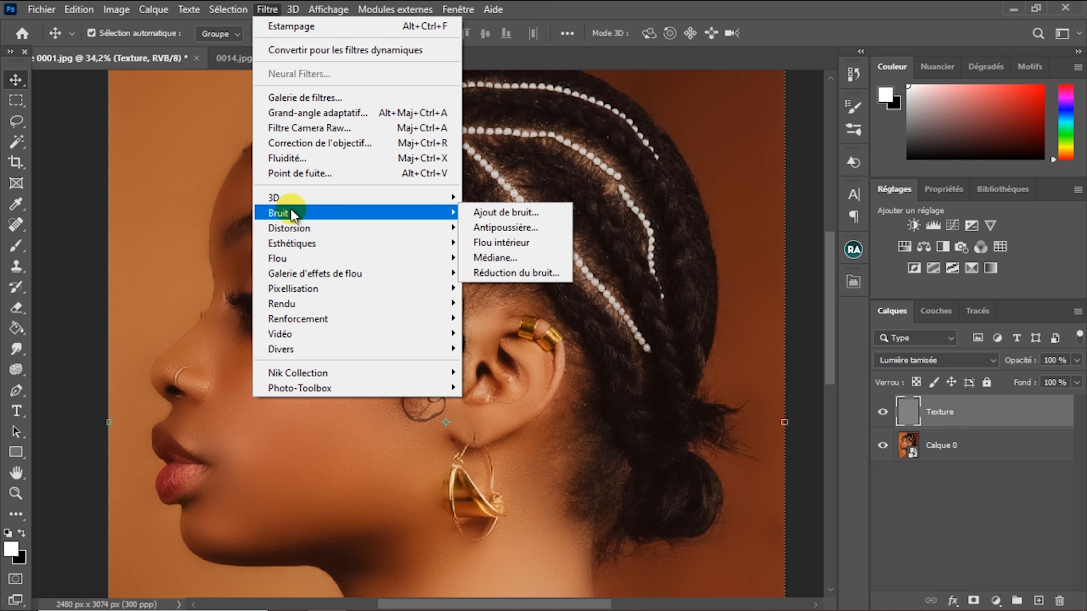
left_click(526, 214)
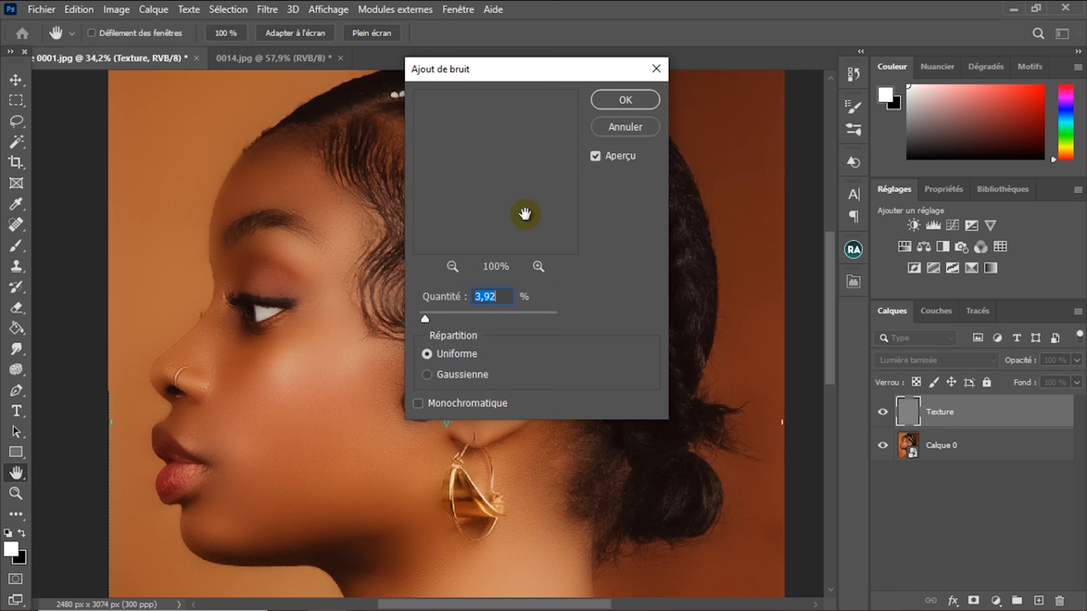
left_click_drag(502, 72, 556, 80)
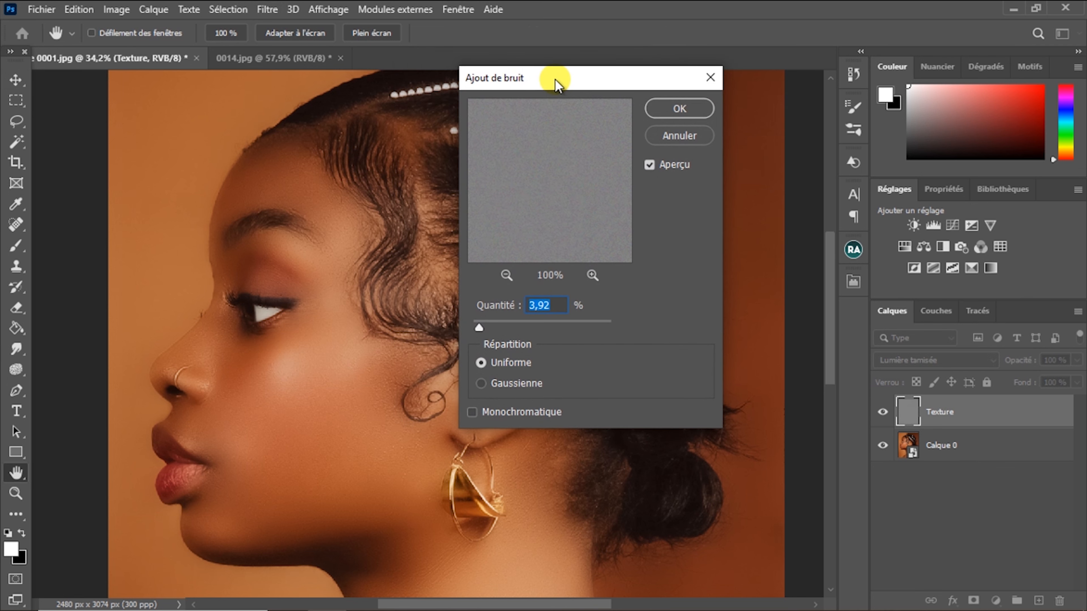
left_click_drag(496, 333, 528, 330)
left_click_drag(526, 324, 519, 332)
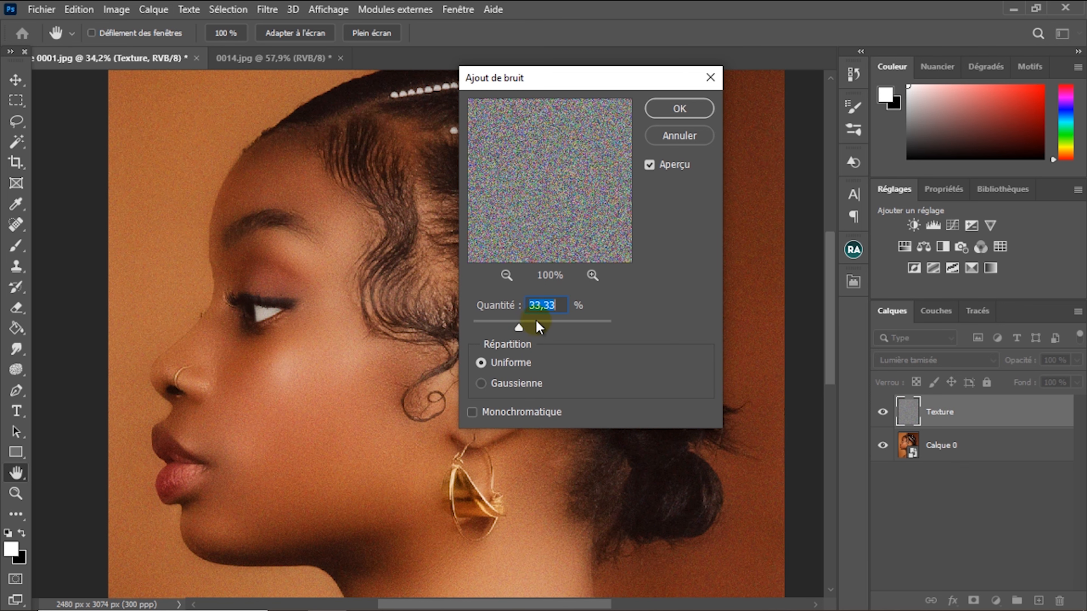
left_click(536, 305)
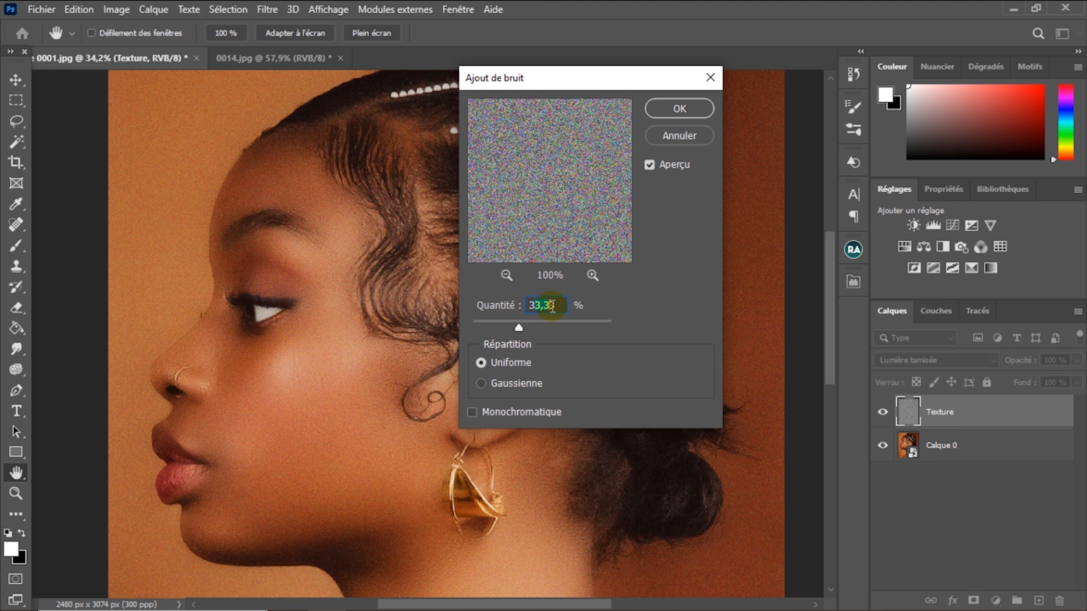
type("0")
left_click(650, 170)
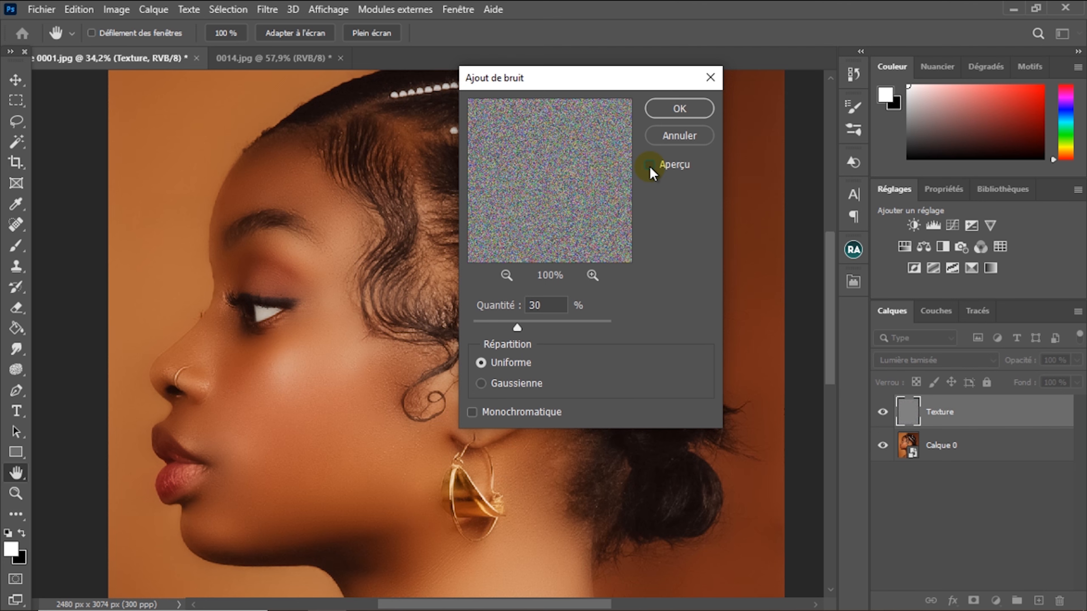
left_click(667, 112)
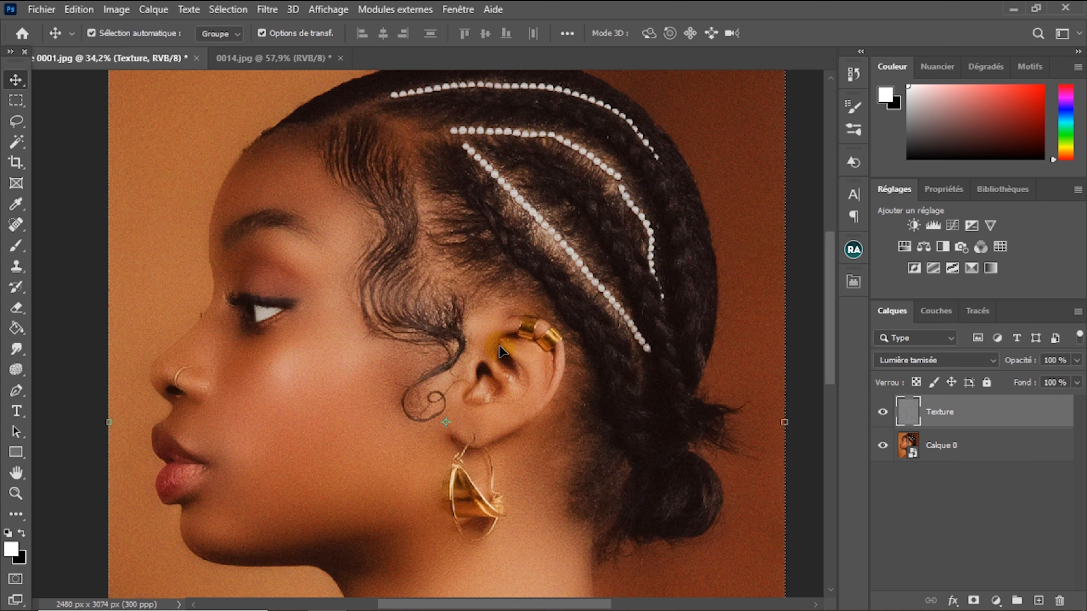
- Apply the Estampage filter to the Texture layer with an angle of -90°, a height of 3 pixels and a factor of 100 %
left_click(266, 10)
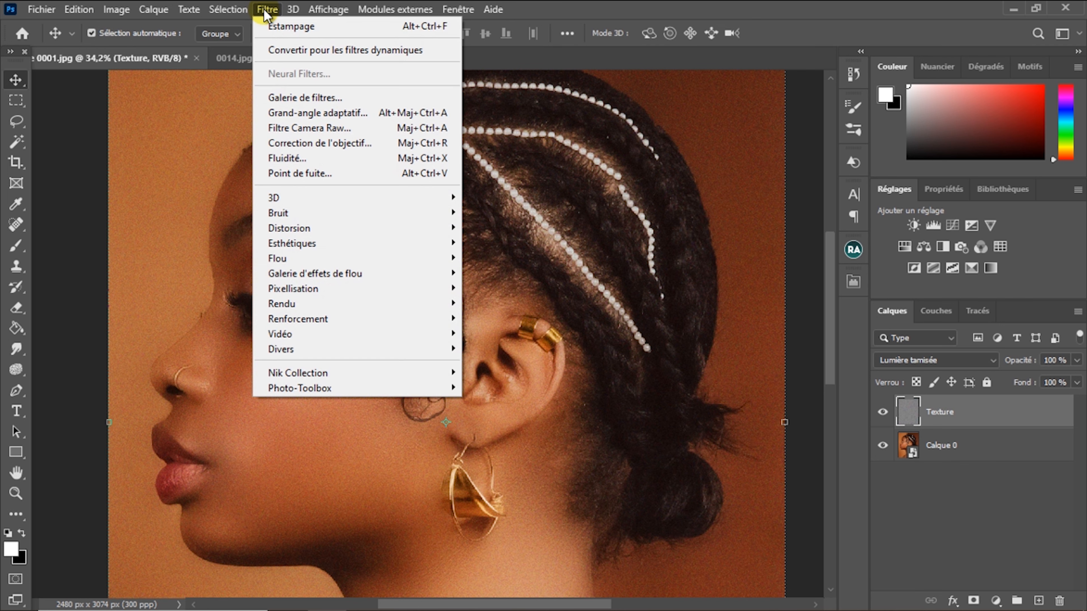
left_click(298, 248)
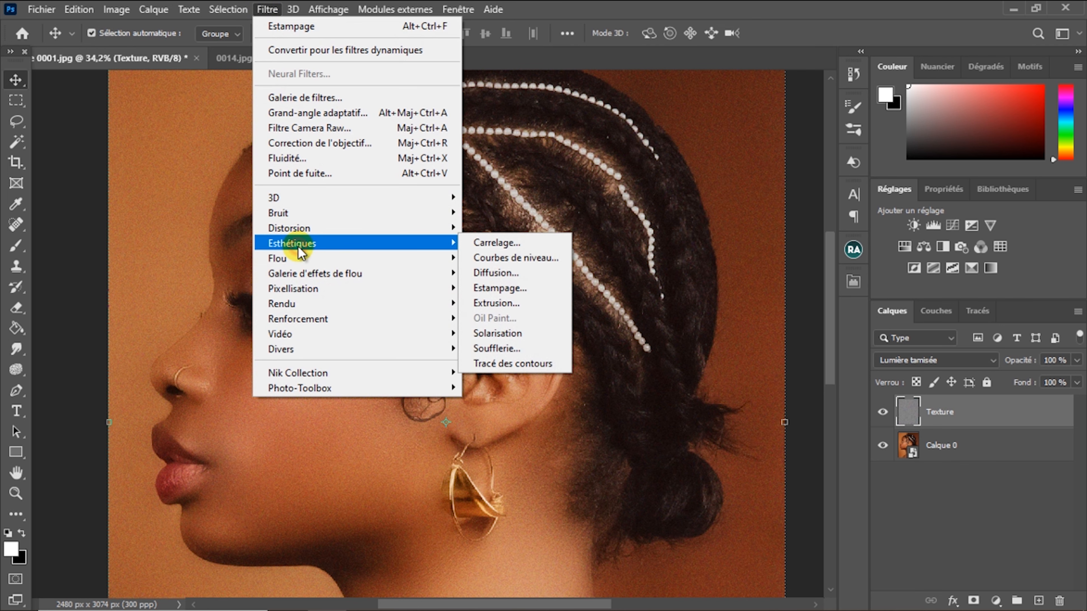
left_click(503, 289)
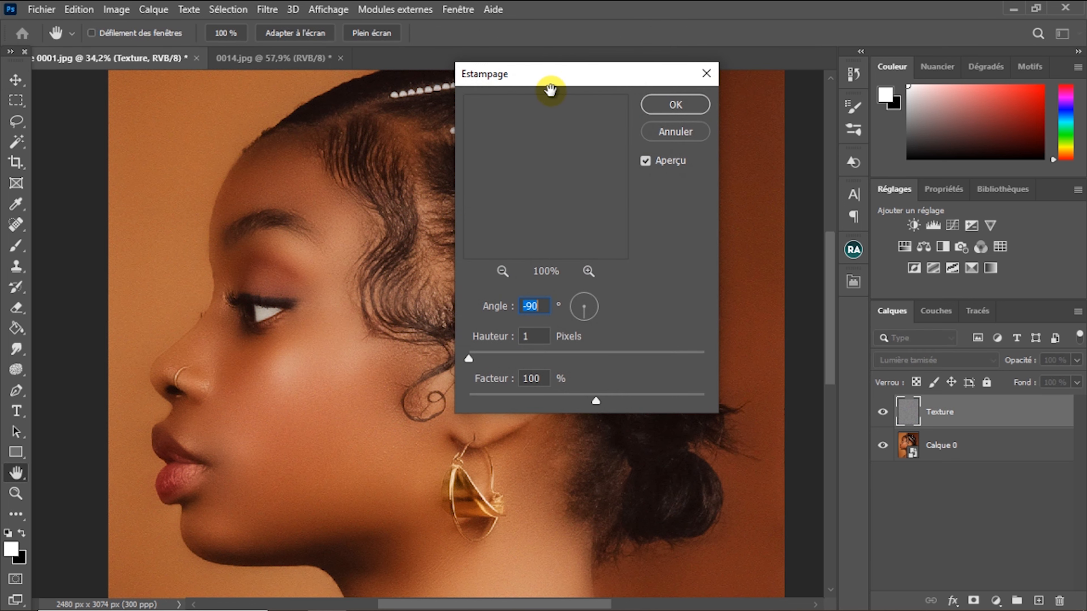
left_click_drag(553, 77, 590, 86)
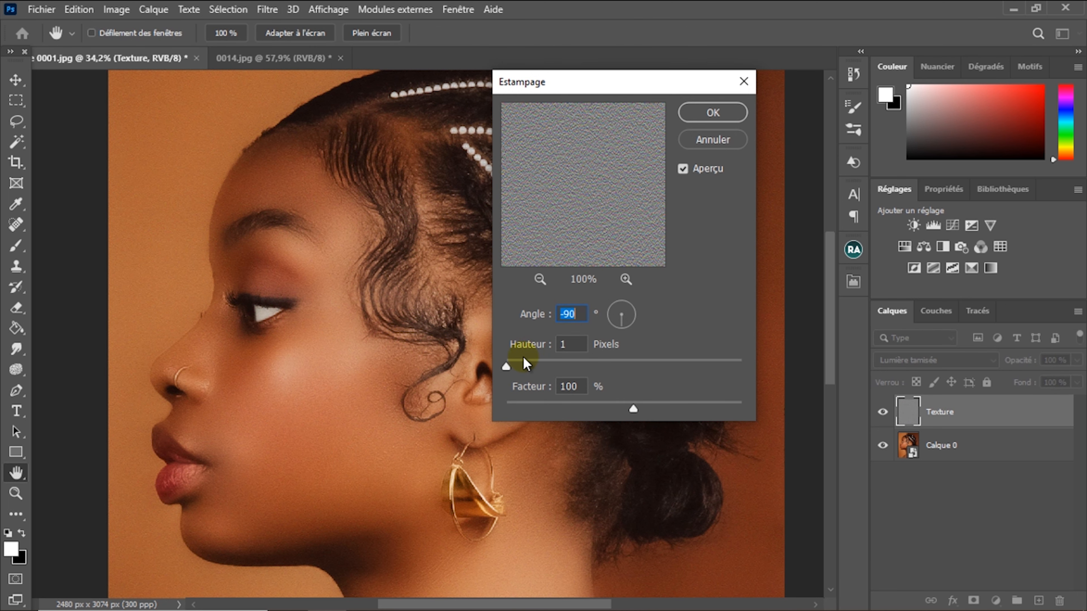
left_click_drag(506, 367, 517, 367)
left_click(568, 349)
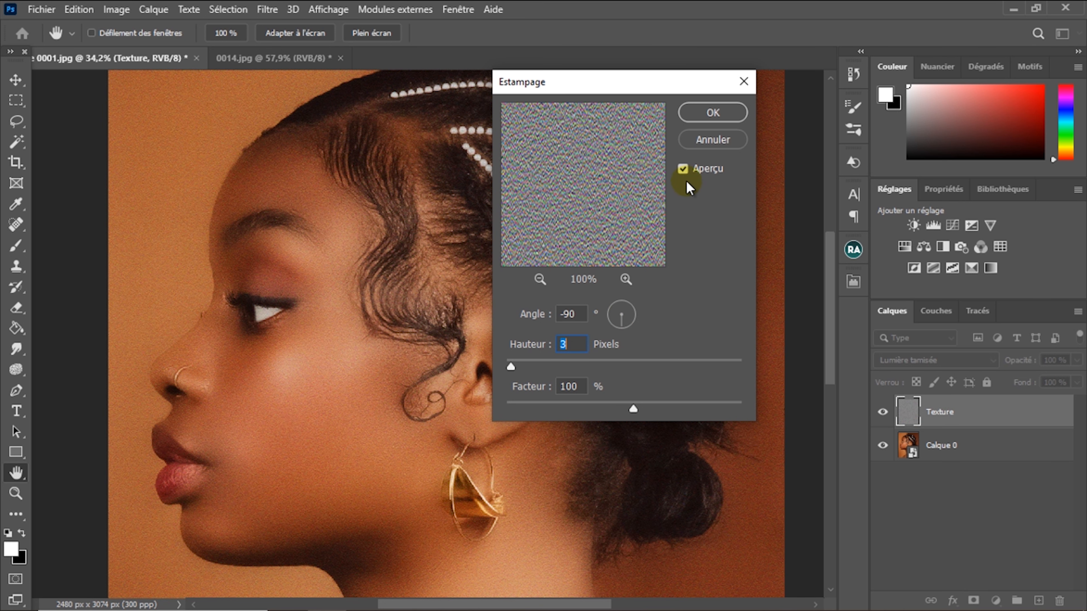
left_click(683, 169)
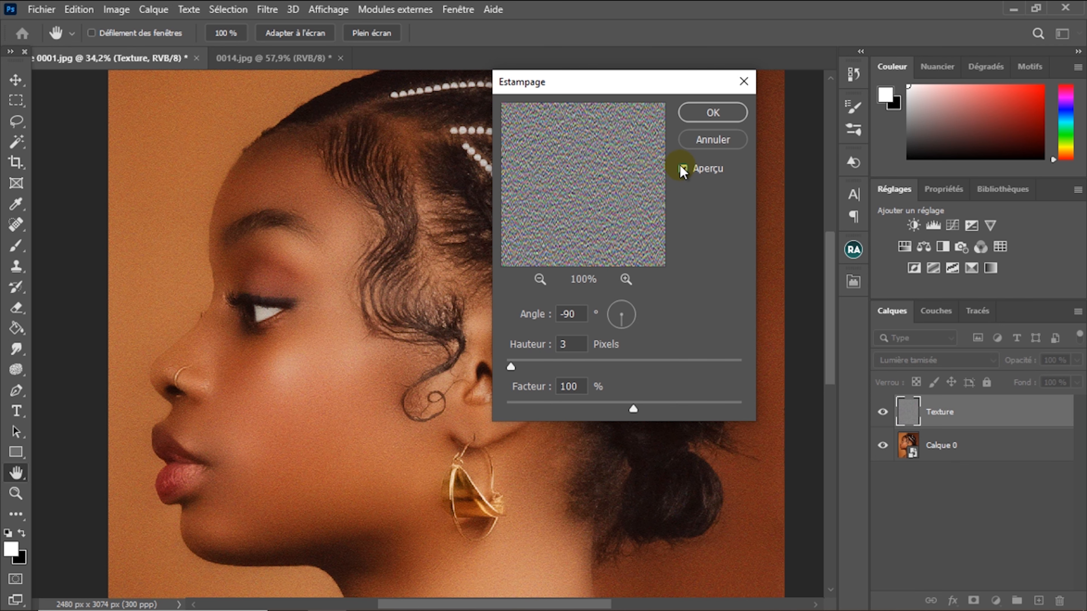
left_click(681, 168)
left_click(713, 113)
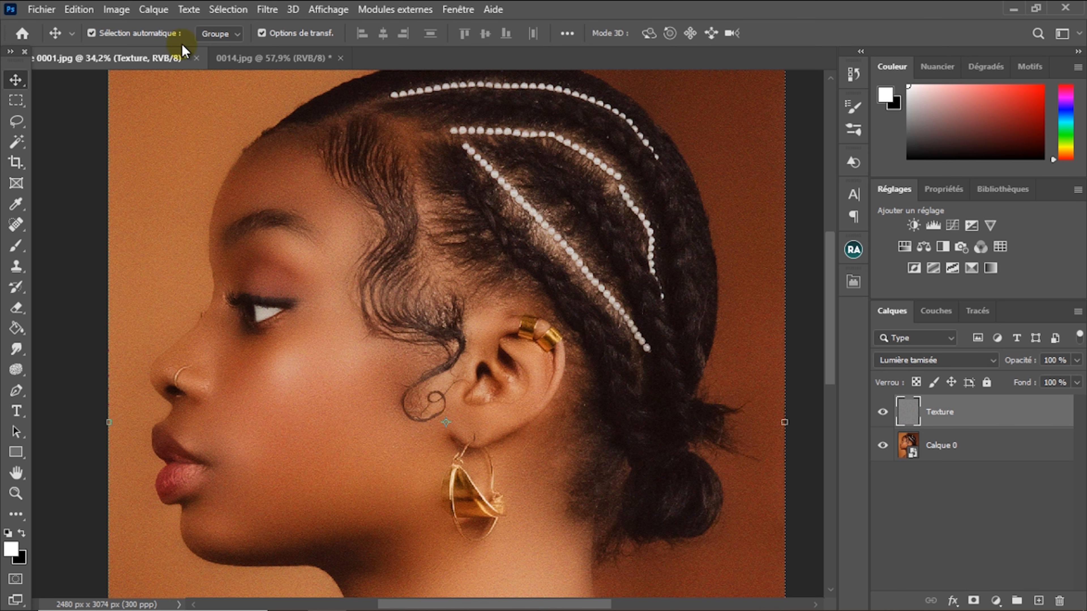
- Add a Tout masquer layer mask to the Texture layer and make the mask active rather than the layer thumbnail
left_click(154, 12)
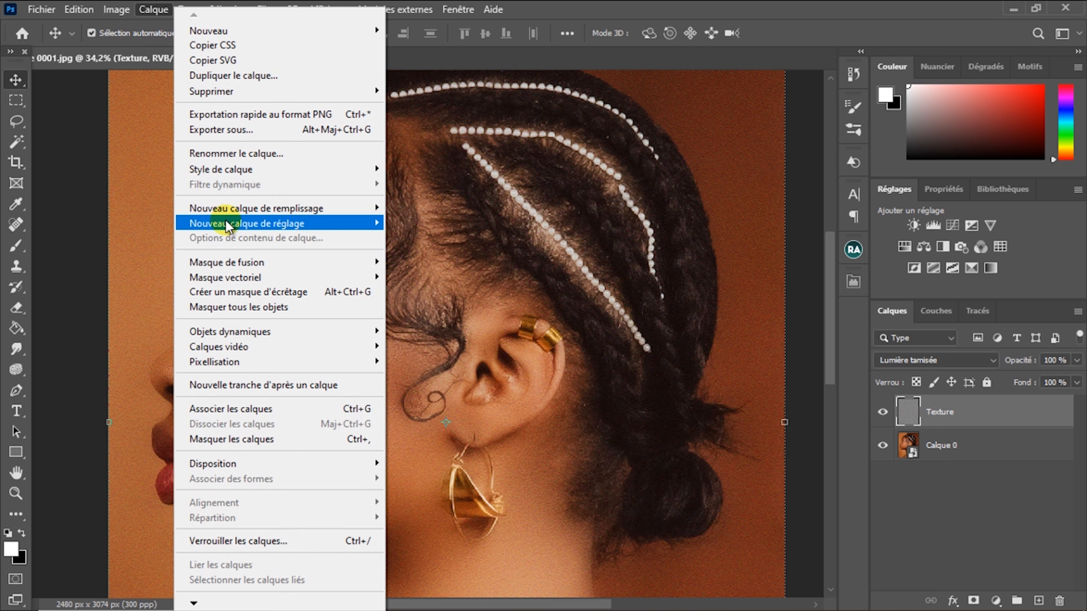
mouse_move(229, 266)
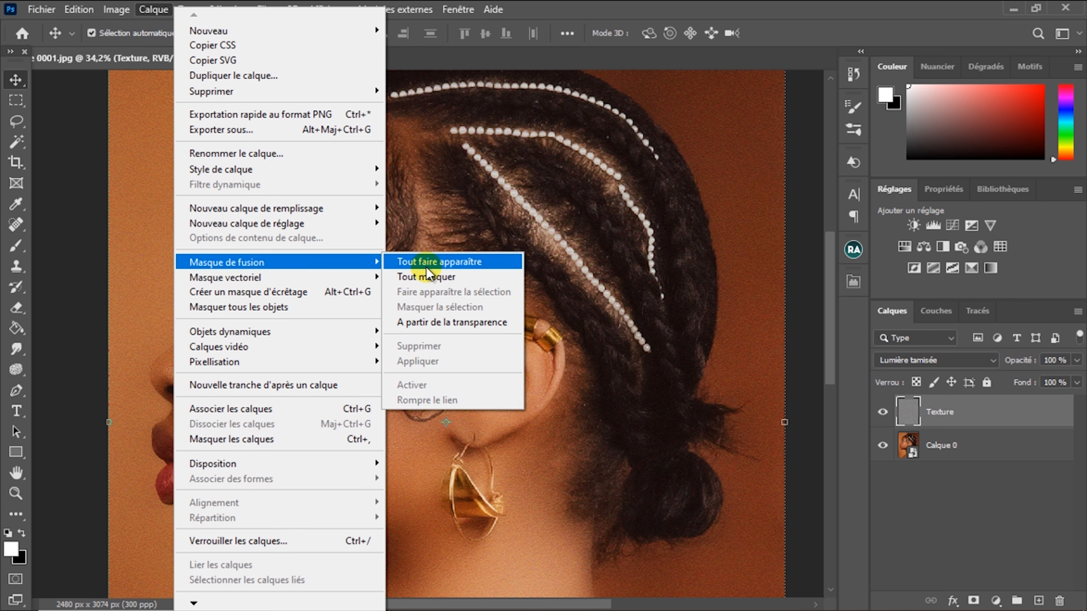
left_click(434, 278)
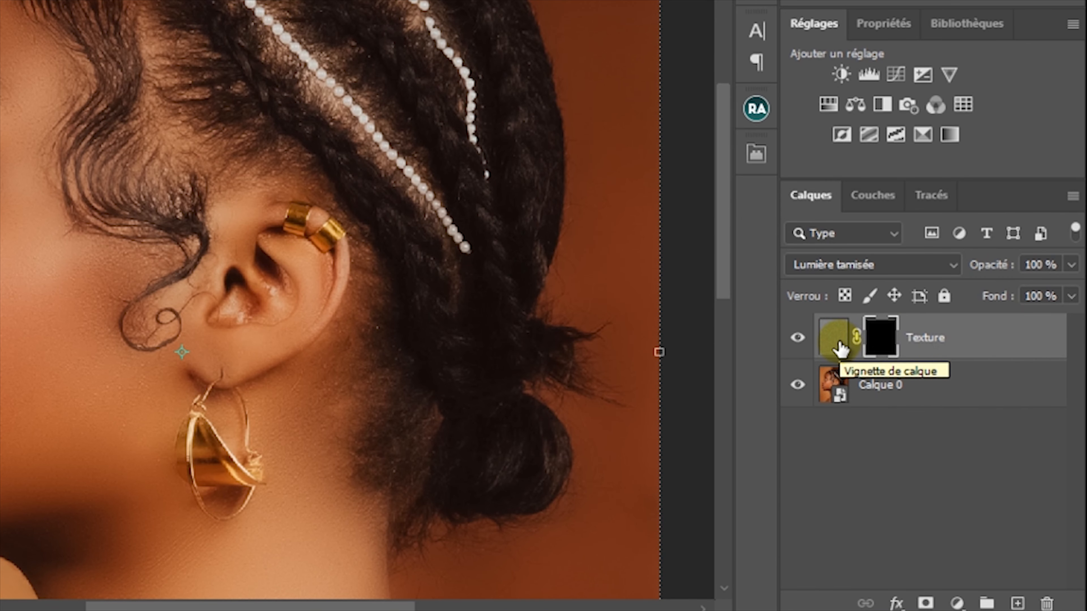
left_click(885, 340)
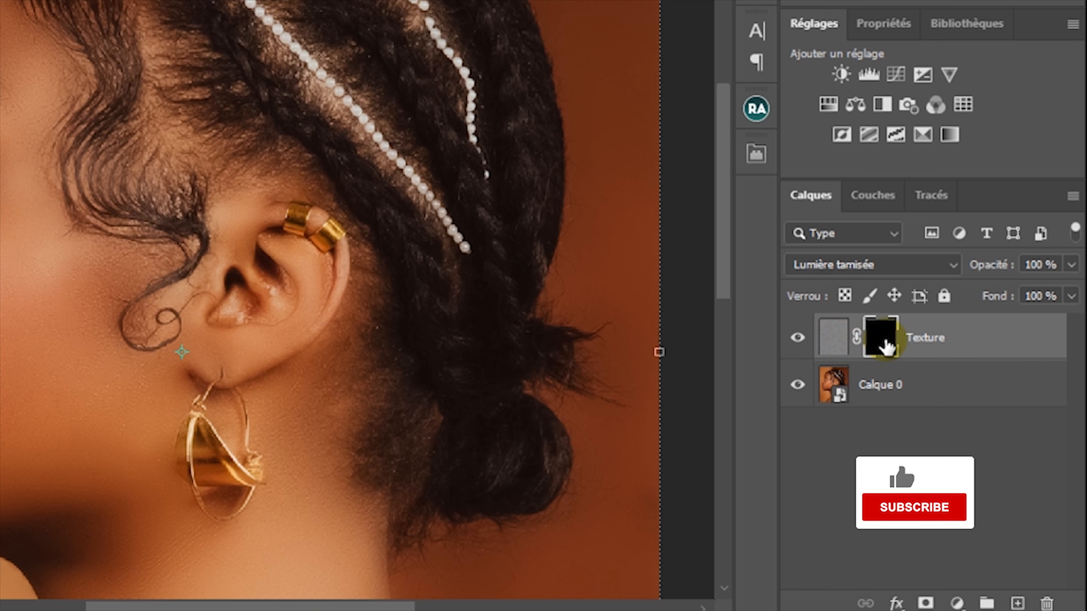
left_click(834, 337)
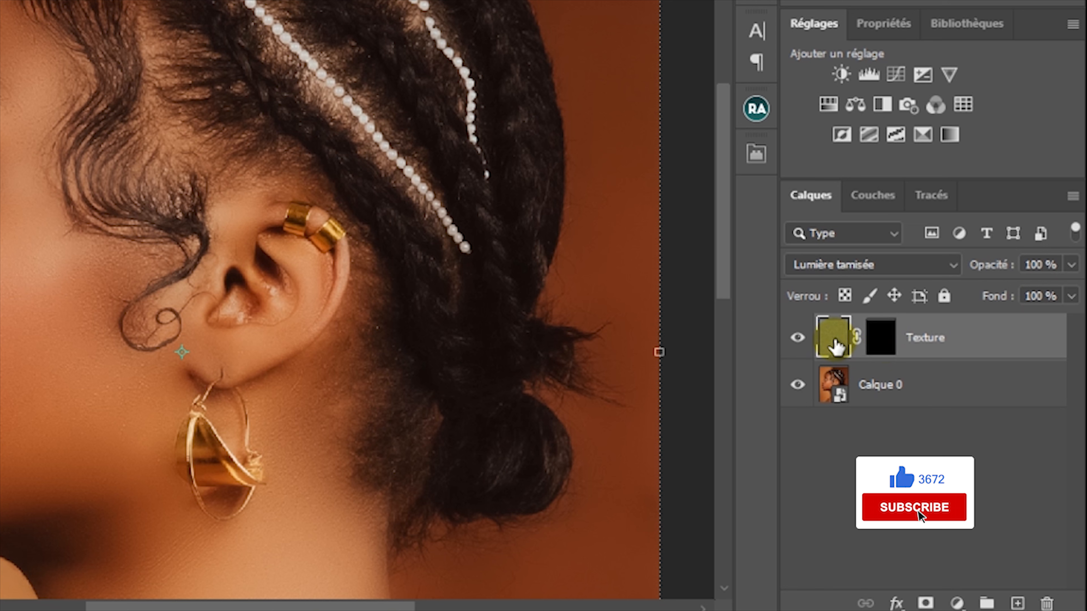
left_click(888, 341)
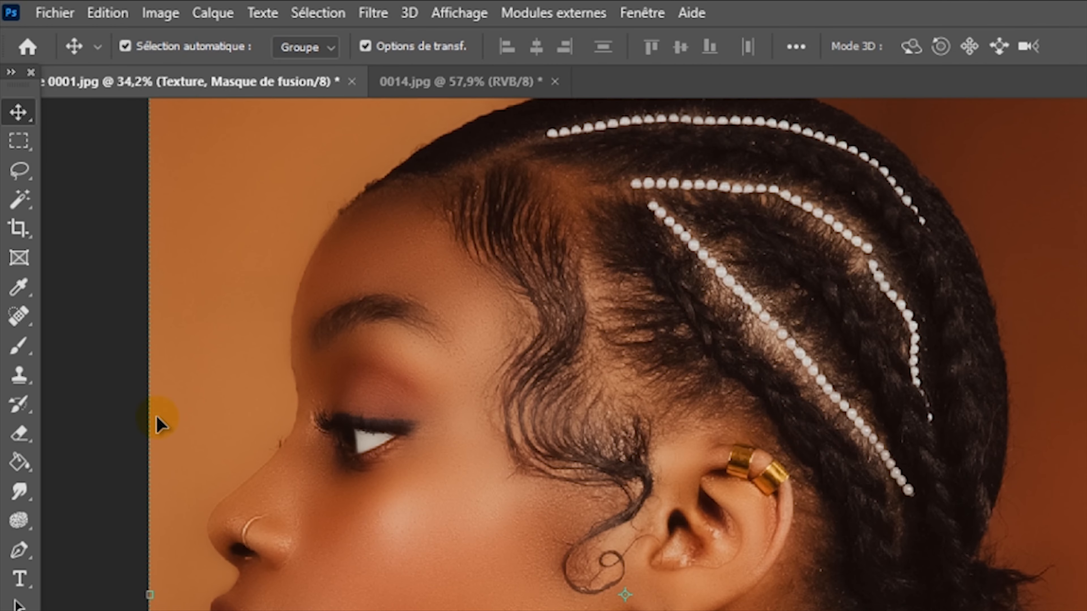
- Set up the Brush tool with 100 % opacity, a 309 px thickness and 3 % hardness
left_click(17, 347)
left_click_drag(16, 355, 81, 348)
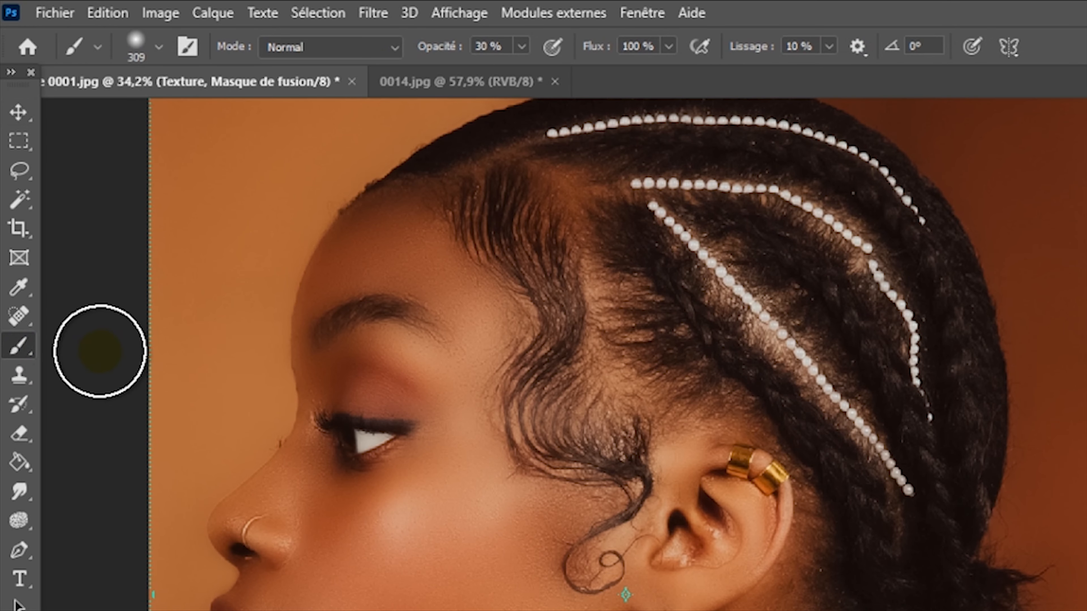
left_click_drag(441, 41, 534, 48)
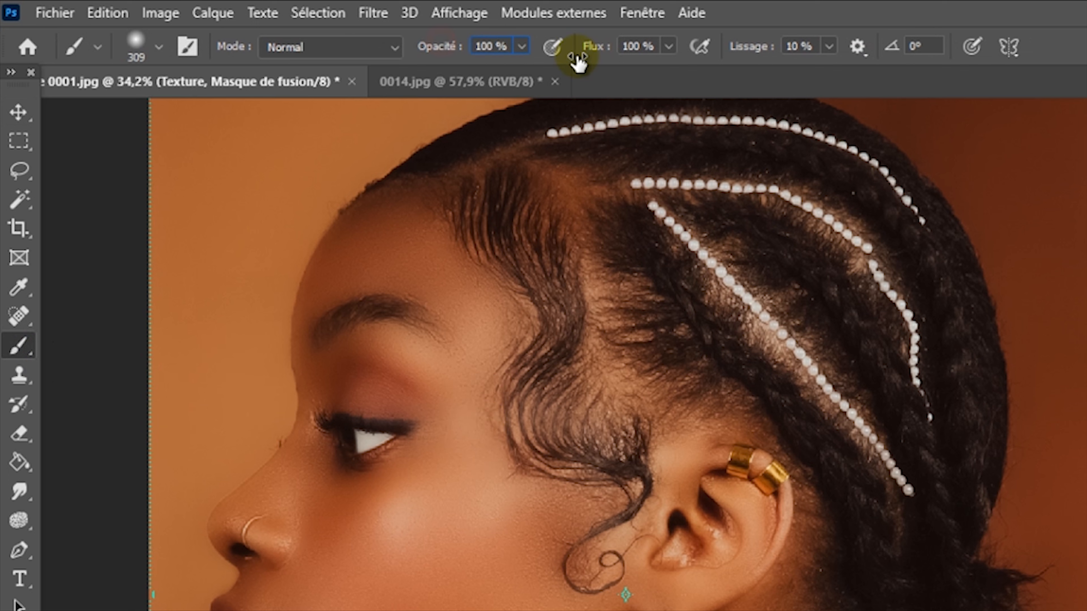
left_click(164, 49)
left_click_drag(246, 120, 246, 119)
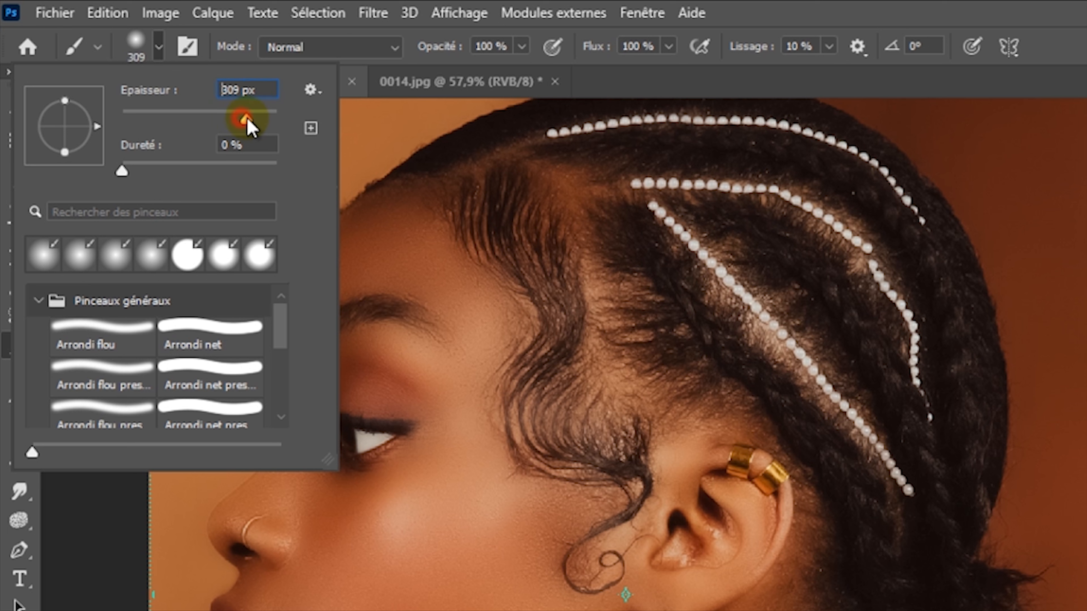
left_click(127, 172)
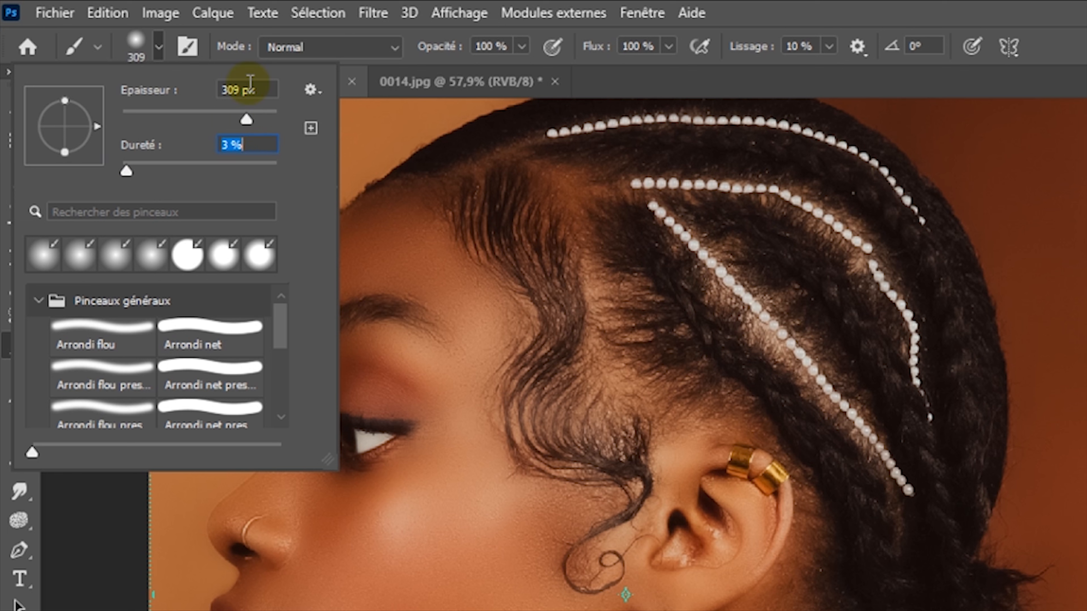
left_click(159, 50)
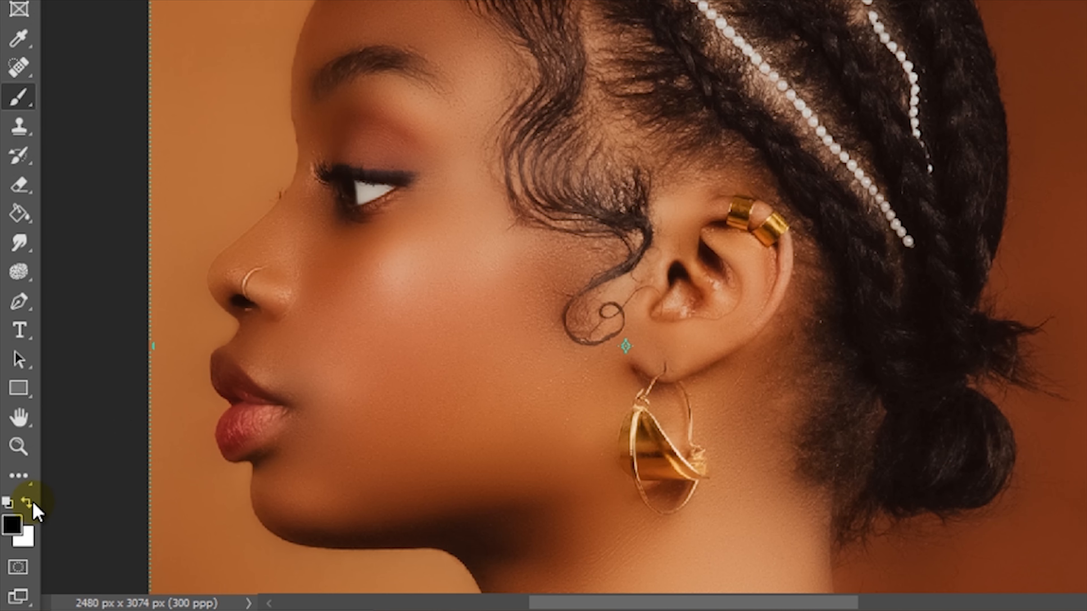
- Make white the foreground colour and paint on the Texture mask over the cheek to reveal the skin texture
left_click(30, 503)
left_click(893, 341)
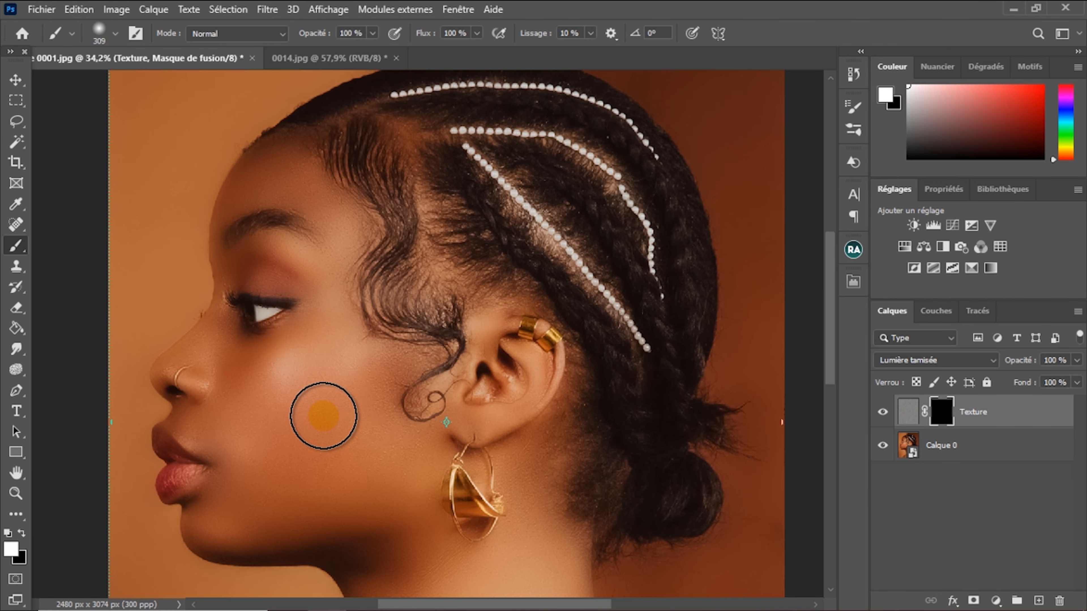
scroll(323, 415, "up", 4)
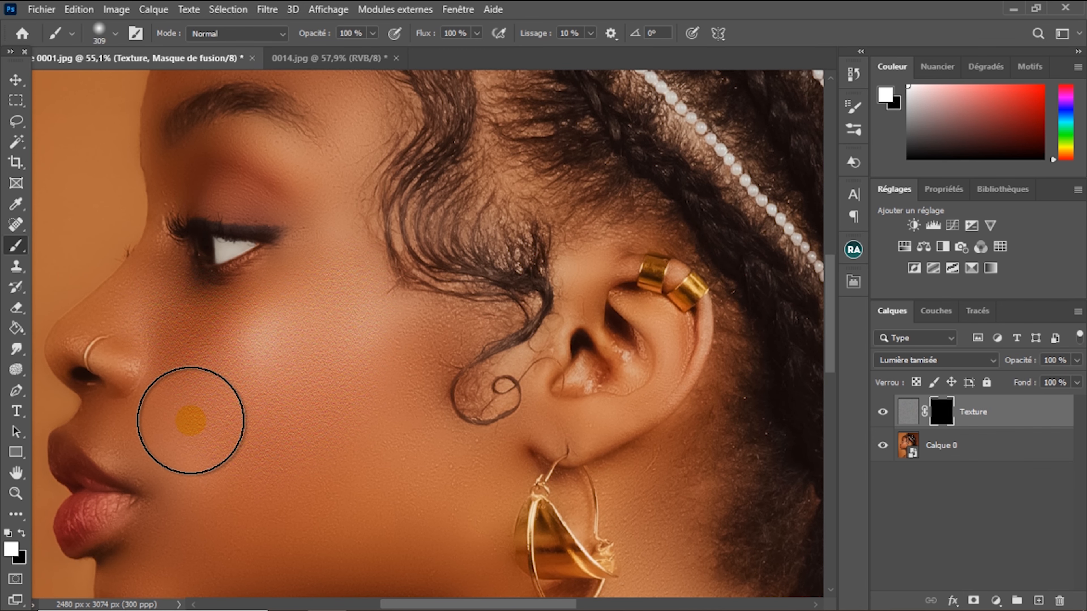
left_click_drag(356, 437, 416, 364)
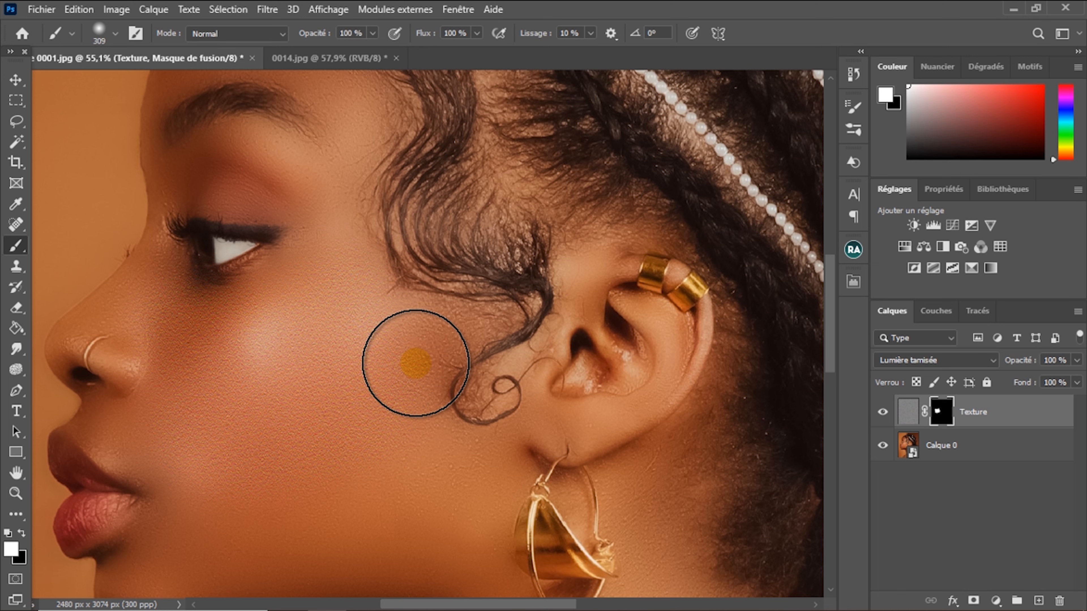
- In 0014.jpg, generate a masked skin texture layer with the Beauty Retouch action Digital Skin Texture and brush its mask below the lips
left_click(334, 60)
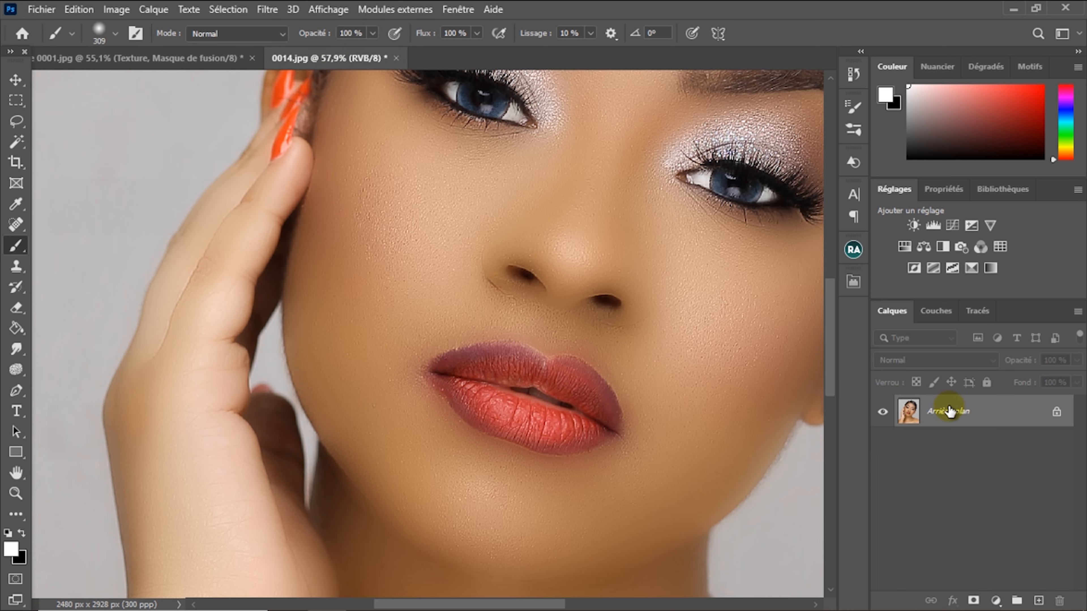
left_click(852, 251)
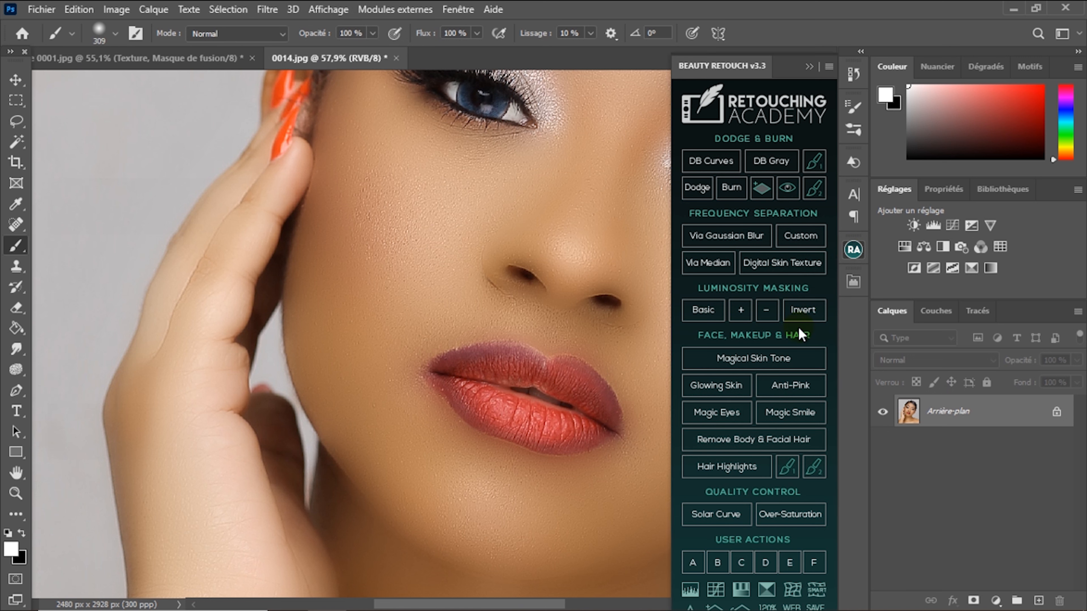
left_click(791, 264)
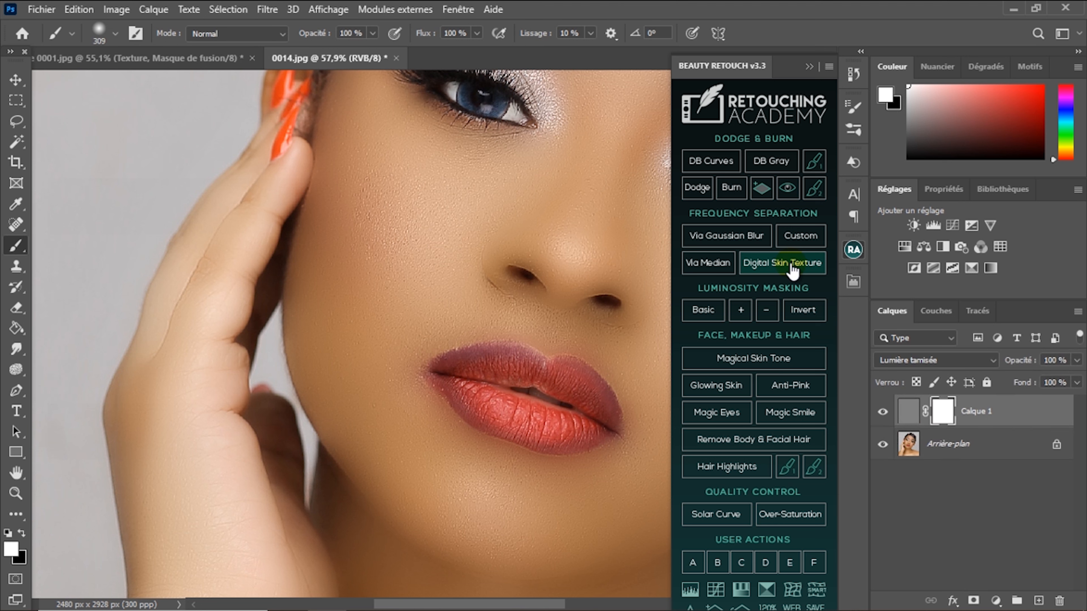
left_click(940, 418)
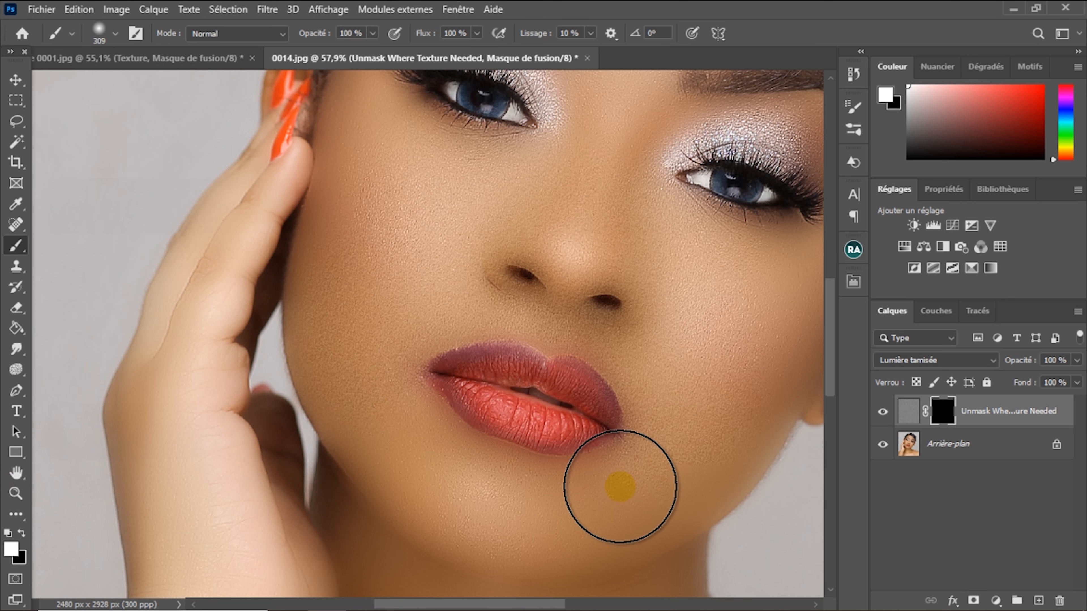
left_click(451, 486)
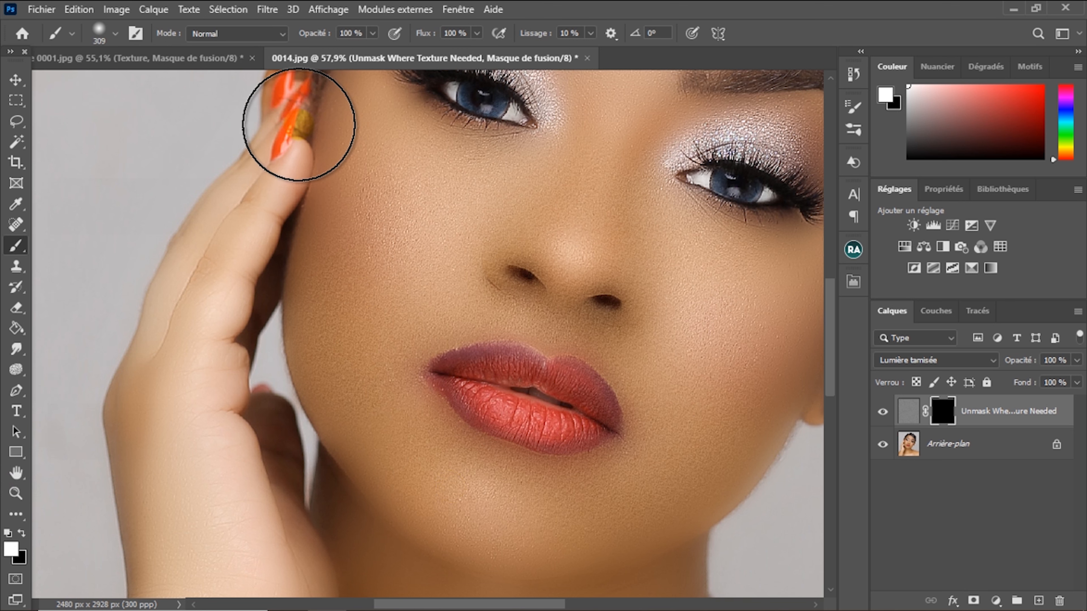
- Return to 0001.jpg and paint white on the Texture mask over the lower cheek and jaw
left_click(194, 66)
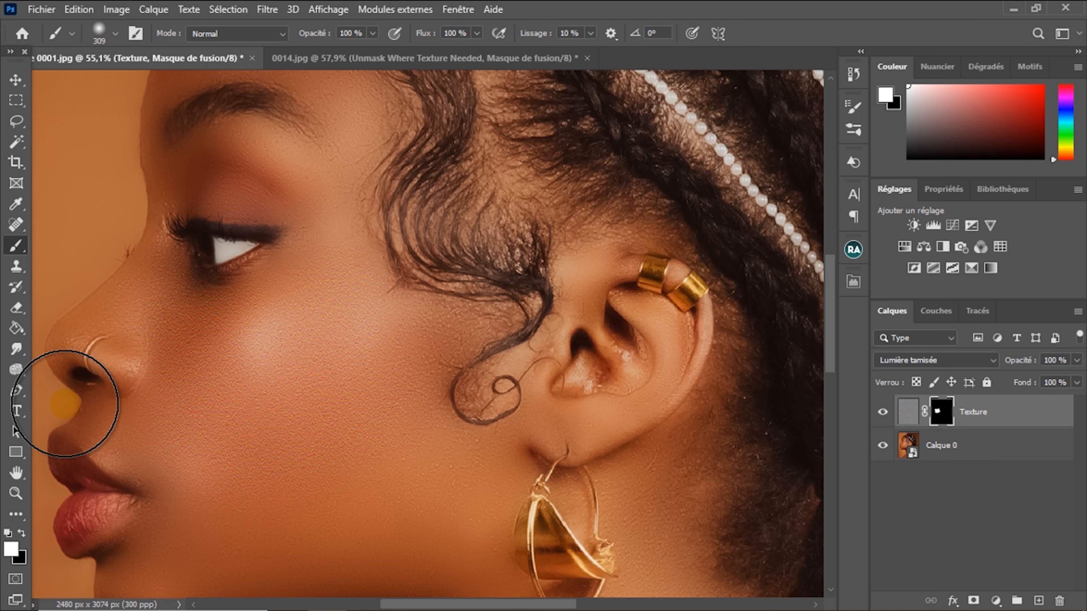
key("space")
left_click_drag(211, 399, 304, 282)
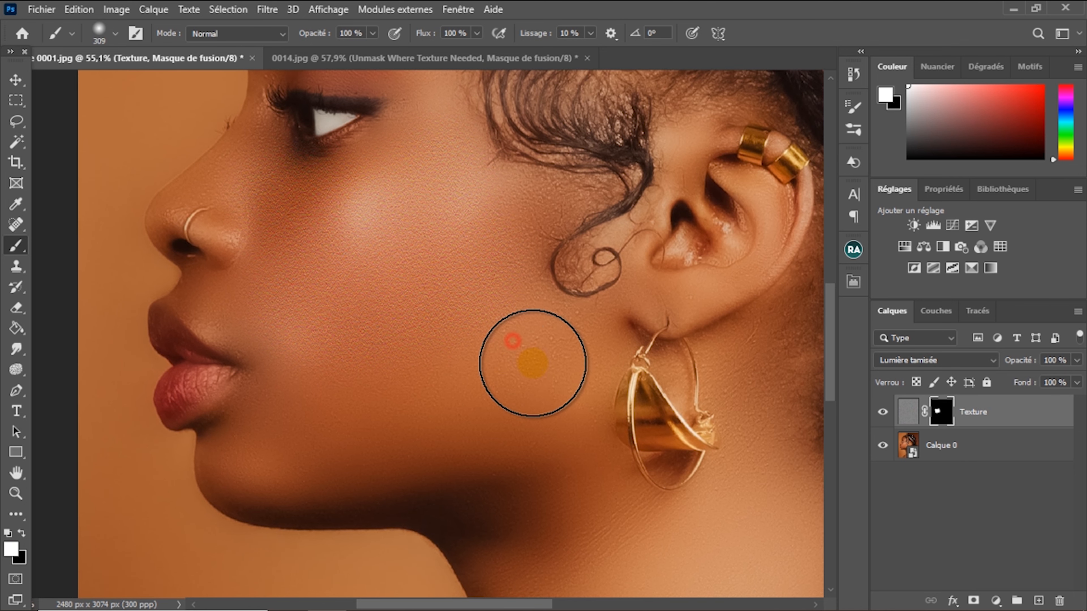
mouse_move(279, 445)
left_mouse_down()
mouse_move(354, 379)
mouse_move(299, 234)
mouse_move(331, 281)
left_mouse_up()
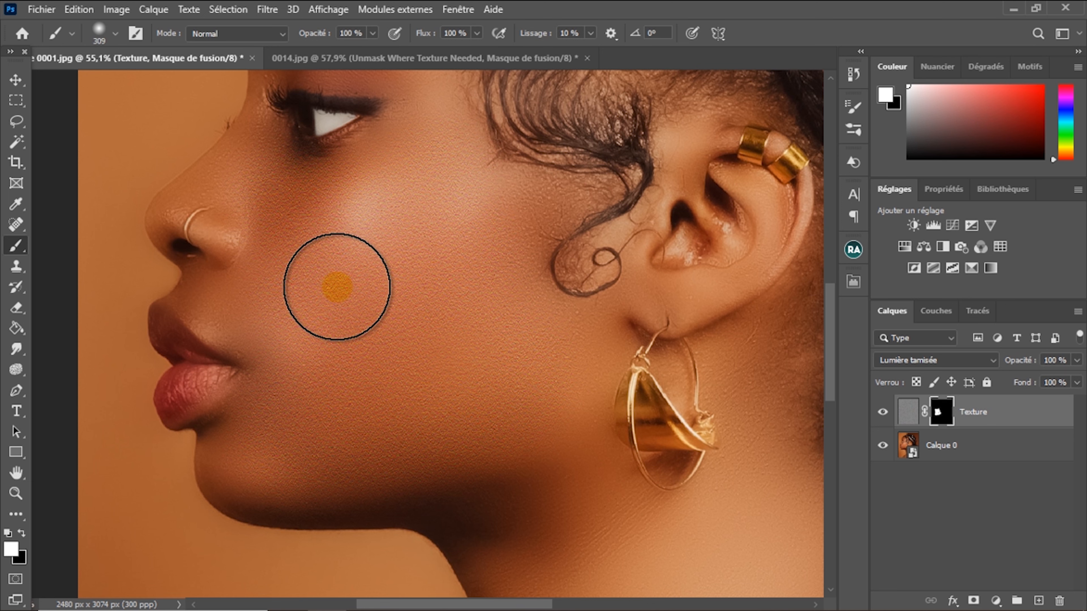
- Reduce the brush thickness to 193 px to touch up the mask on the face, and restore white as the foreground colour
left_click(115, 33)
left_click_drag(178, 84, 170, 84)
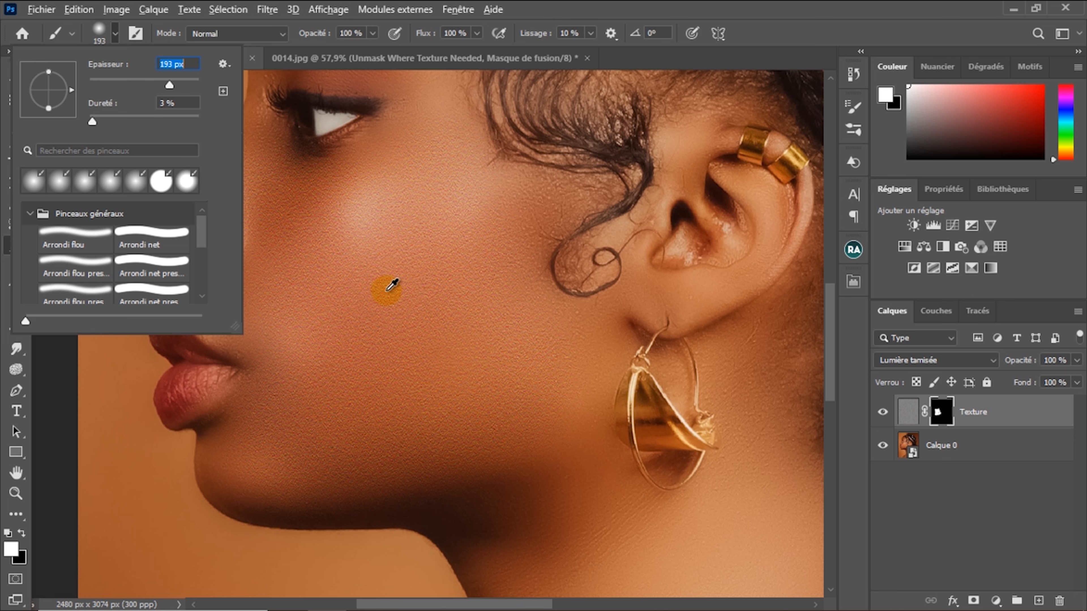
mouse_move(386, 292)
left_mouse_down()
mouse_move(454, 295)
mouse_move(378, 295)
left_mouse_up()
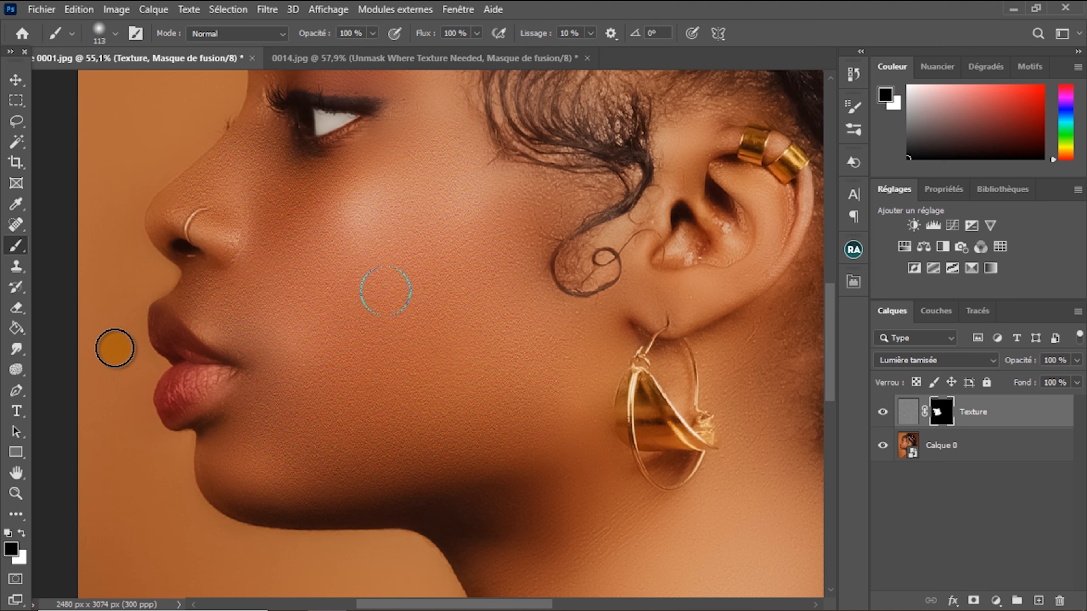
left_click(24, 532)
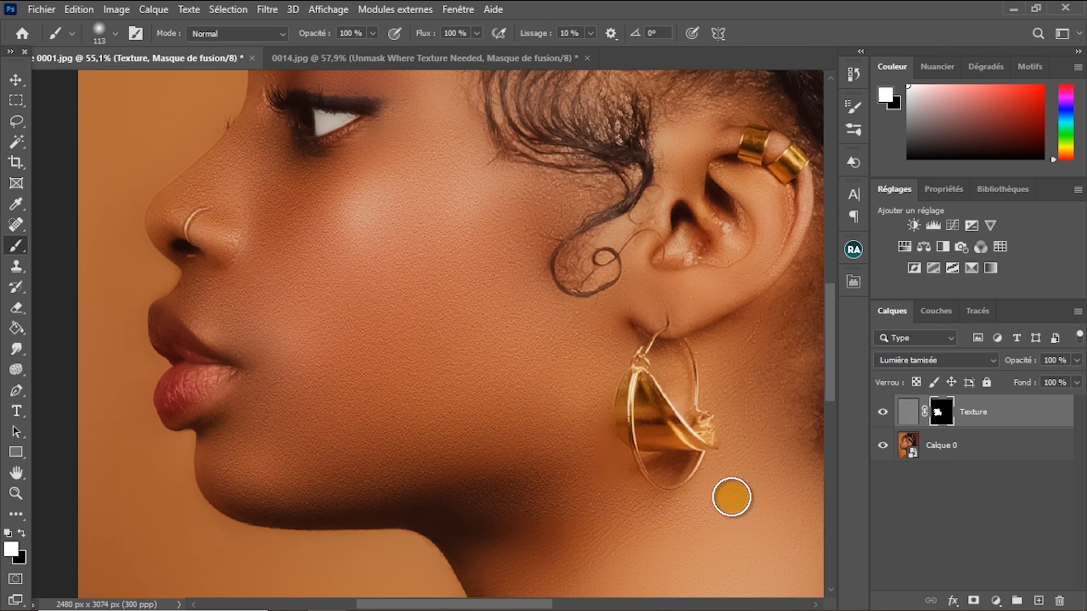
- Paint white on the Texture mask over the forehead, the temple and the skin around the eye
left_click_drag(442, 199, 445, 372)
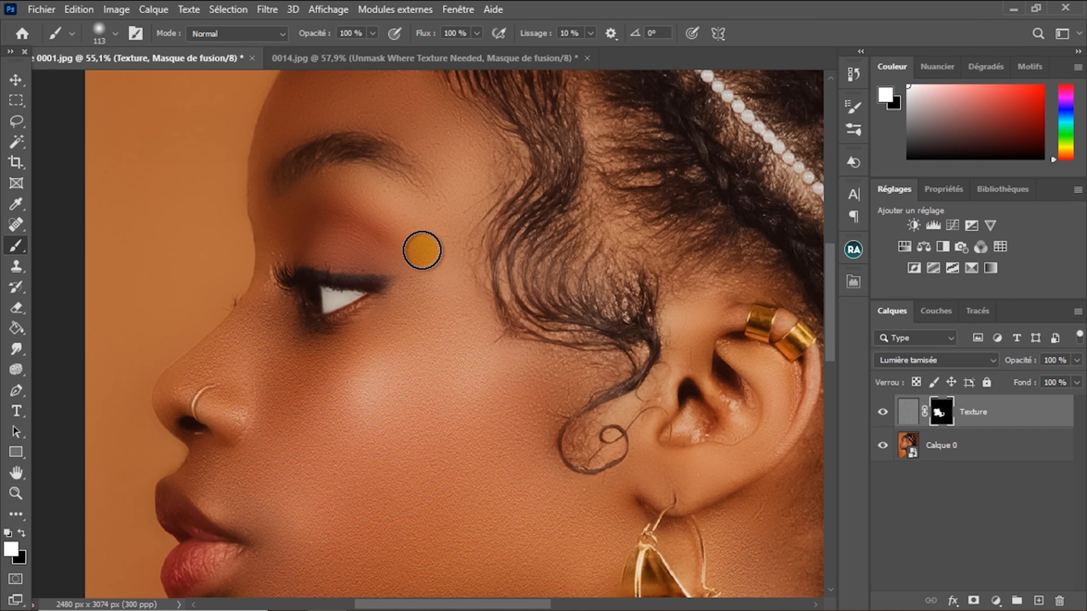
mouse_move(332, 202)
left_mouse_down()
mouse_move(468, 337)
mouse_move(453, 172)
left_mouse_up()
left_click_drag(444, 160, 459, 281)
left_click_drag(496, 295, 479, 258)
left_click_drag(322, 225, 290, 259)
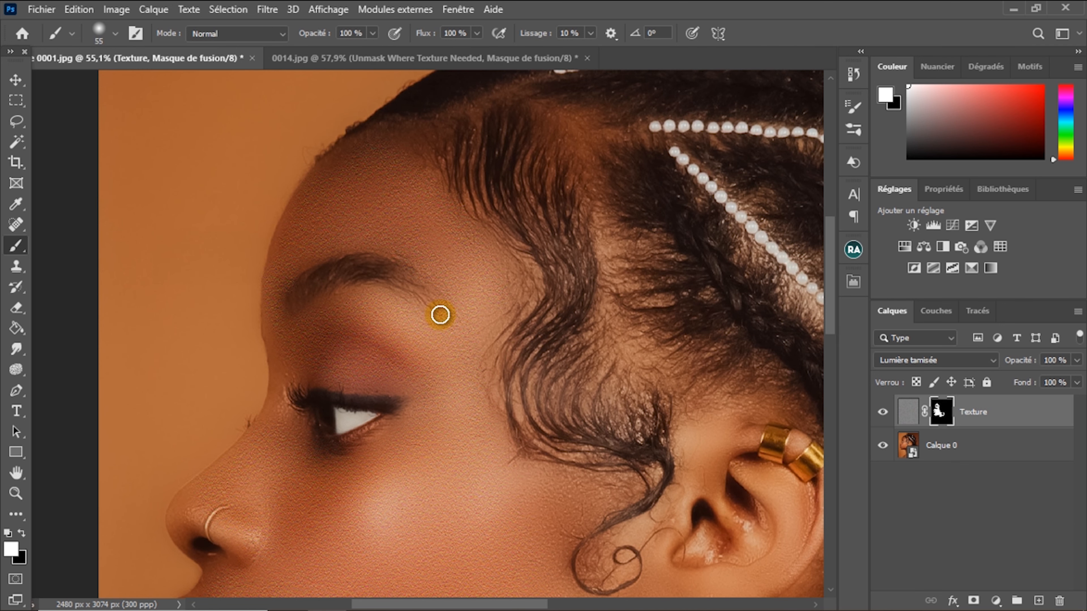
left_click_drag(455, 398, 496, 392)
- Enlarge the brush to 211 px and paint white on the Texture mask over the neck and shoulders
right_click(493, 390)
left_click(450, 331)
left_click_drag(830, 259, 824, 376)
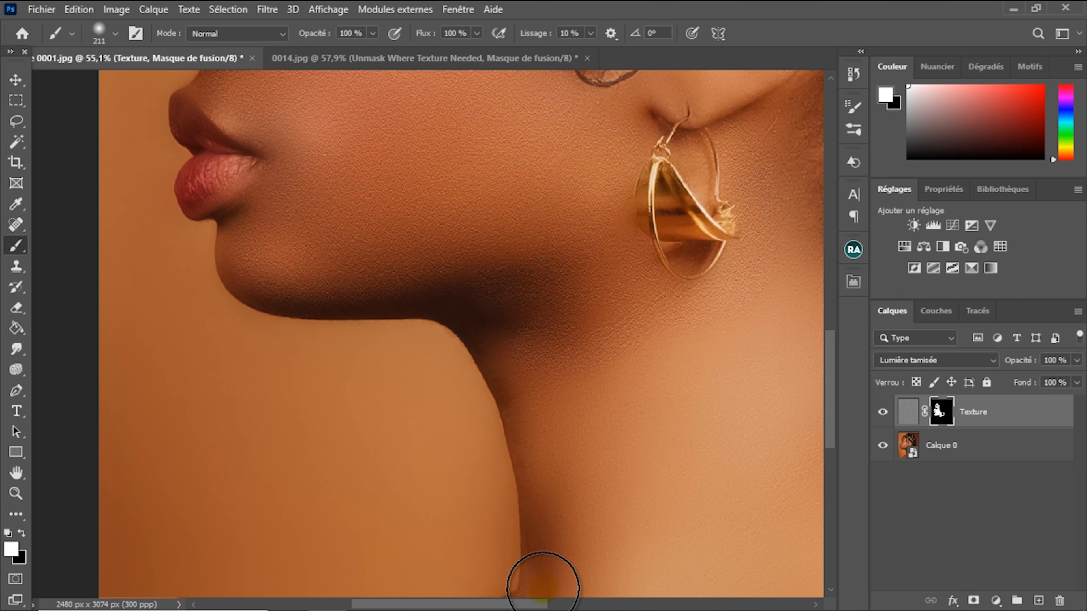
left_click_drag(495, 604, 531, 606)
mouse_move(649, 276)
left_mouse_down()
mouse_move(572, 298)
mouse_move(532, 378)
mouse_move(416, 332)
mouse_move(321, 374)
mouse_move(161, 533)
mouse_move(148, 530)
mouse_move(179, 473)
mouse_move(308, 424)
mouse_move(462, 427)
mouse_move(624, 351)
mouse_move(665, 282)
mouse_move(659, 468)
mouse_move(522, 484)
left_mouse_up()
key("space")
key("space")
mouse_move(648, 483)
left_mouse_down()
mouse_move(535, 477)
mouse_move(583, 300)
mouse_move(597, 493)
mouse_move(568, 502)
mouse_move(574, 439)
mouse_move(487, 343)
left_mouse_up()
- Set up a black brush at 30% opacity and 338 px thickness for softening the Texture mask
scroll(471, 328, "down", 2)
left_click_drag(826, 425, 809, 286)
scroll(437, 300, "left", 4)
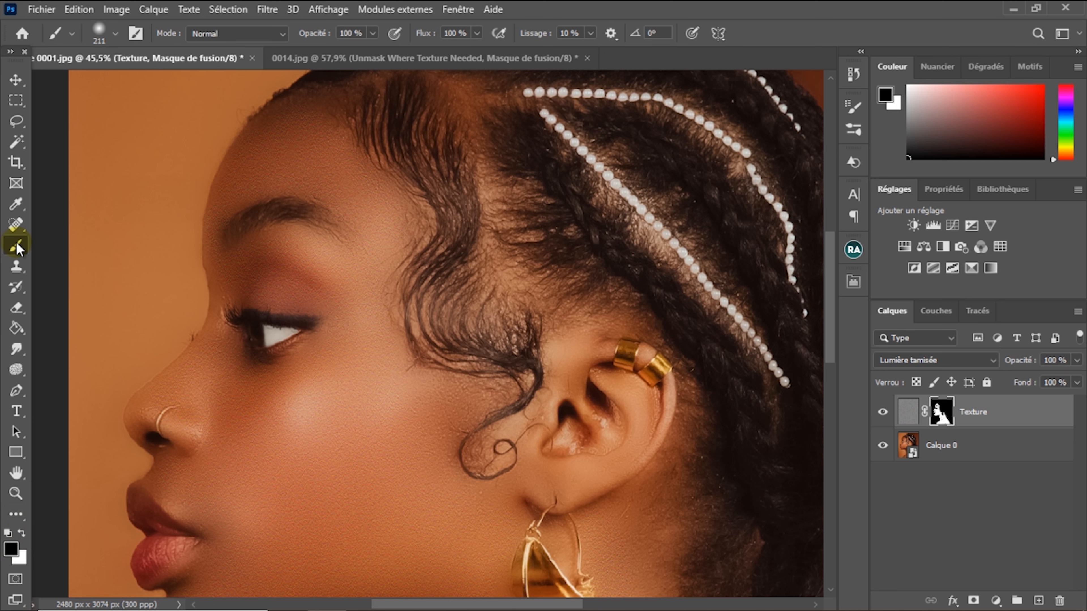
left_click(346, 33)
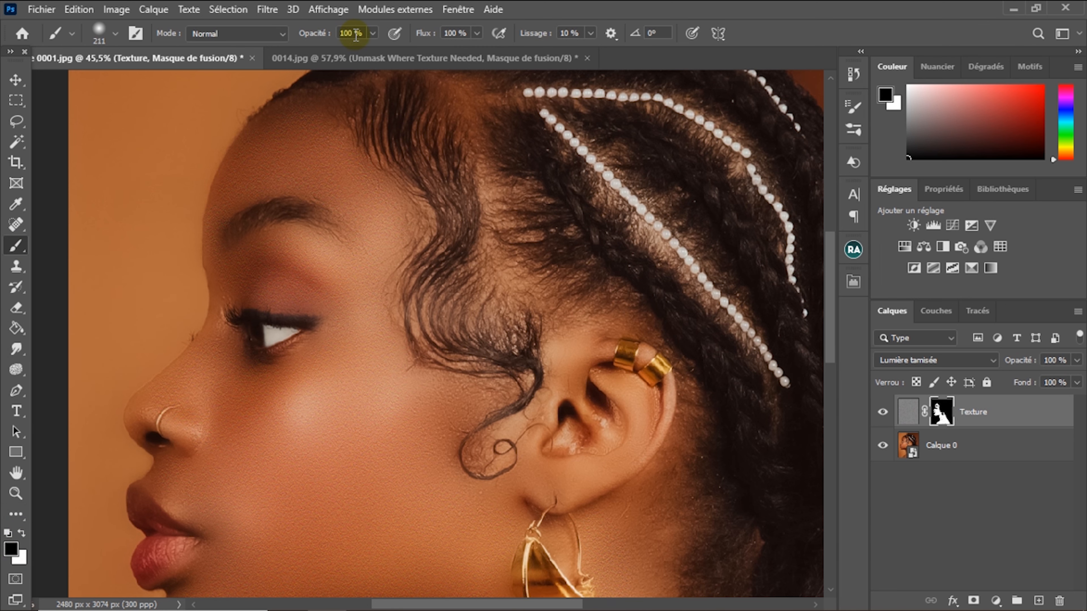
left_click(347, 34)
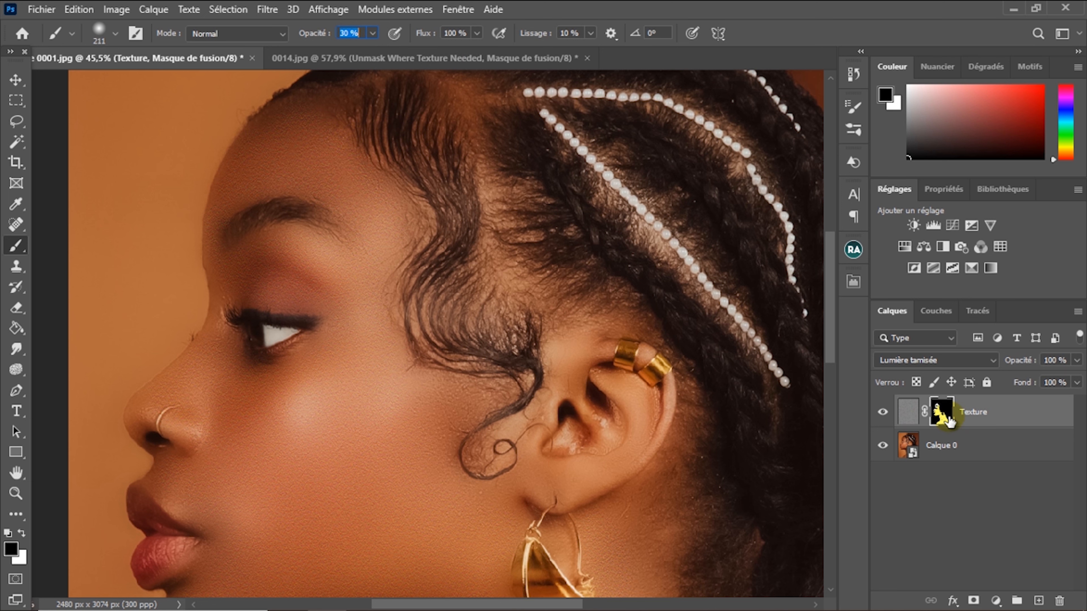
left_click(117, 35)
left_click_drag(183, 84, 183, 85)
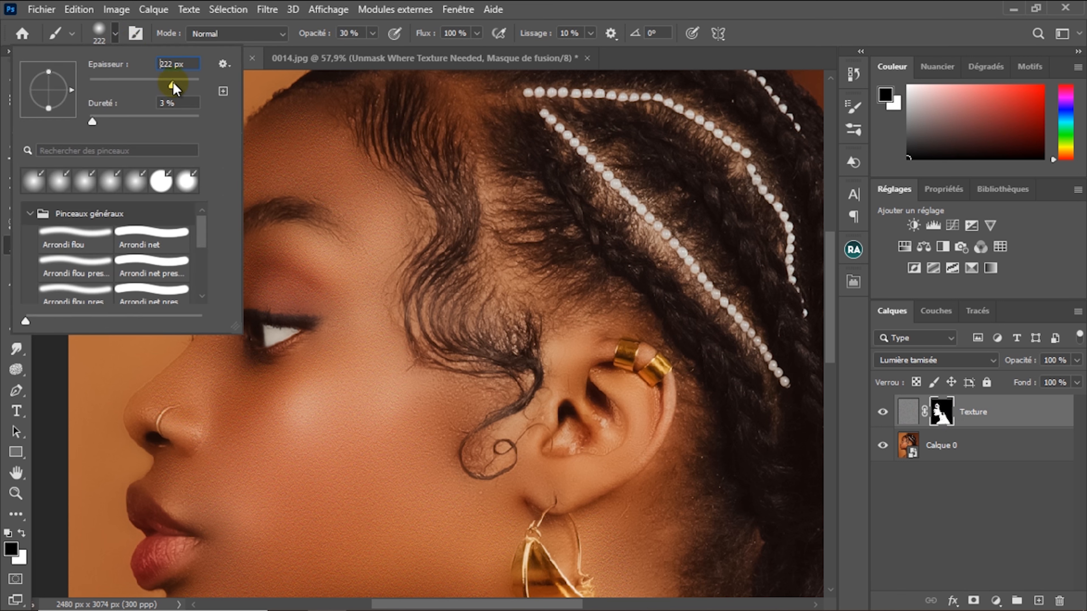
left_click_drag(173, 86, 179, 84)
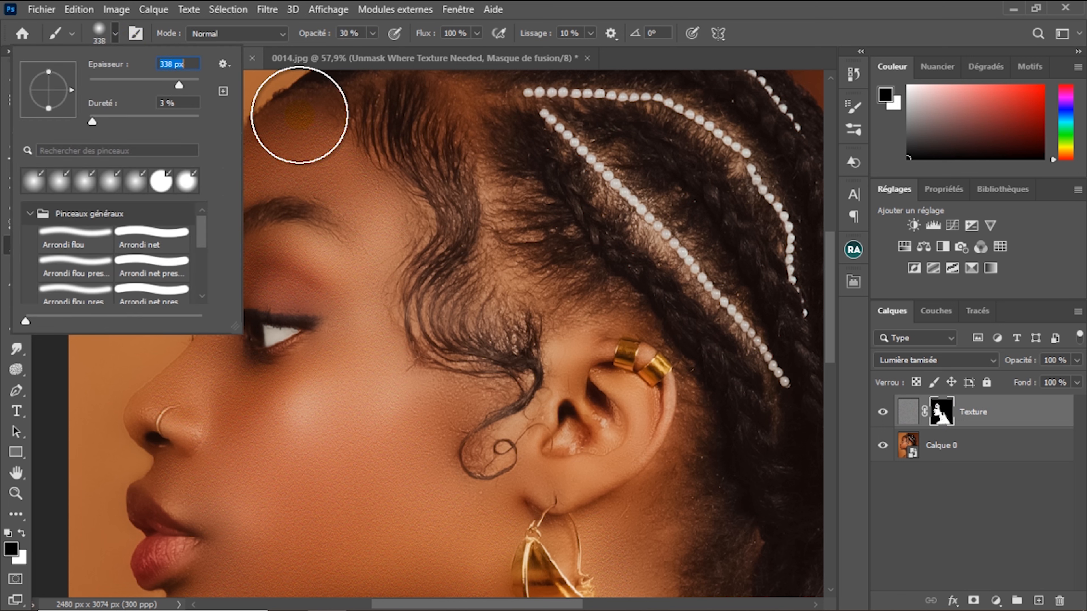
key("Return")
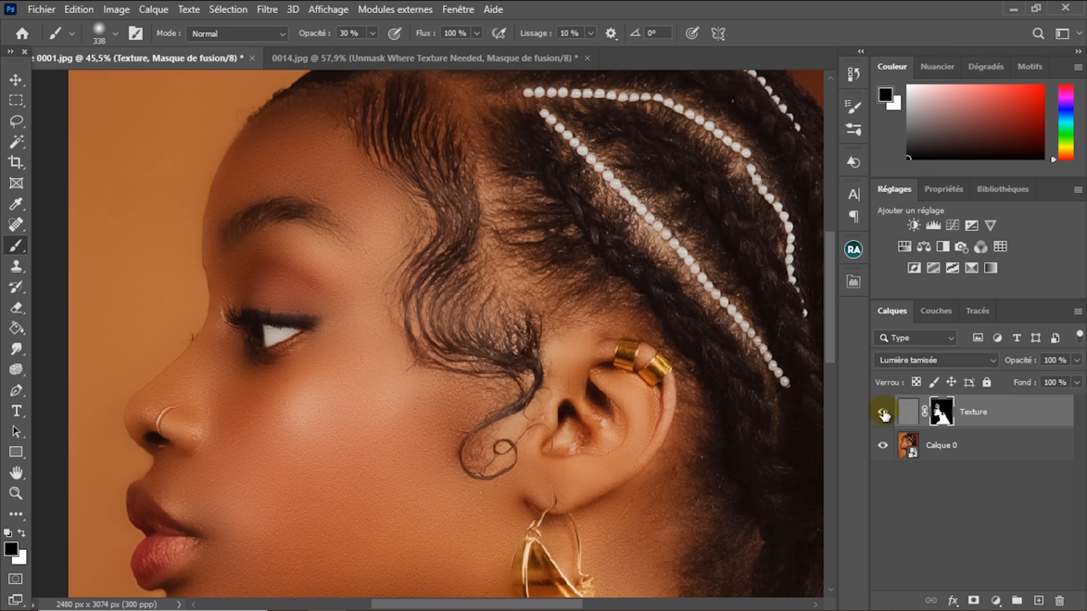
- Paint black at 30% opacity on the Texture mask along the jaw, neck and shoulder edges to soften the texture
left_click_drag(832, 291, 831, 327)
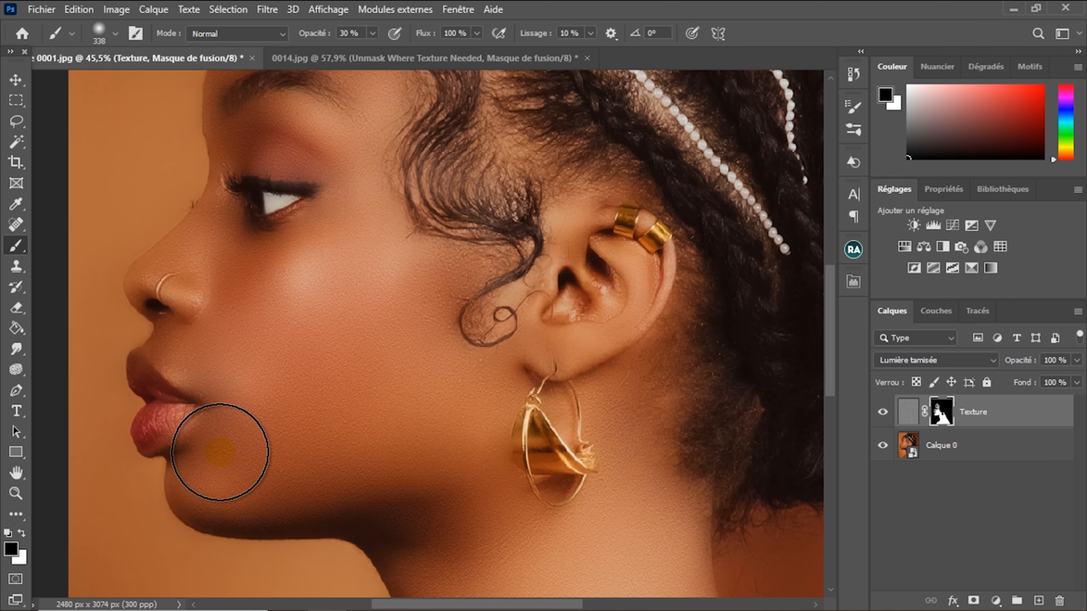
mouse_move(830, 289)
left_mouse_down()
mouse_move(829, 353)
mouse_move(815, 377)
left_mouse_up()
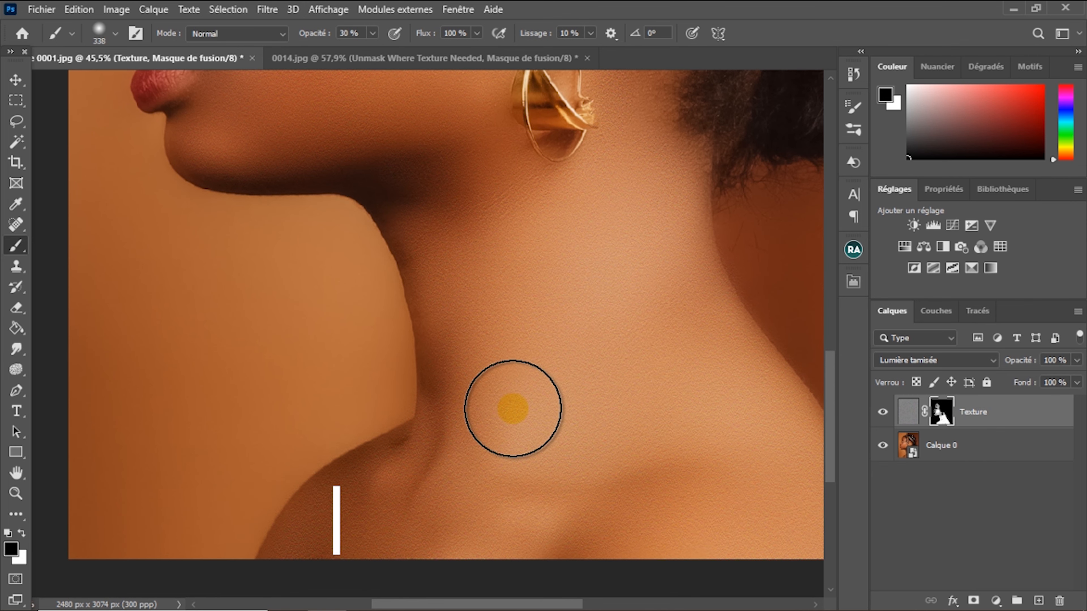
left_click_drag(826, 400, 826, 441)
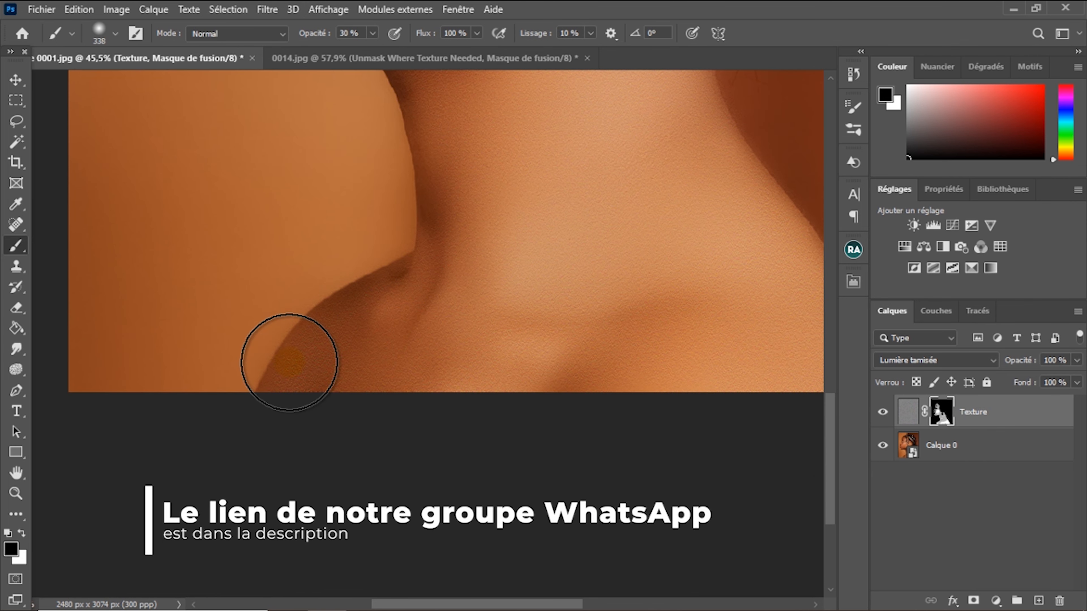
key("space")
left_click_drag(453, 378, 449, 377)
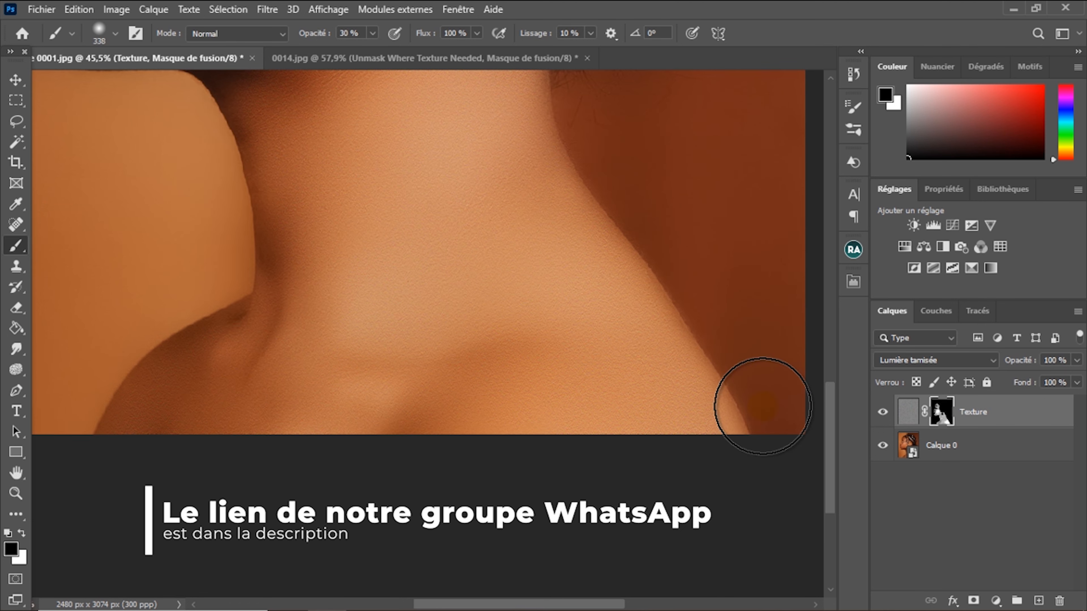
- Return to the face and toggle the Texture layer's visibility to compare the skin with and without texture
left_click_drag(832, 497, 815, 300)
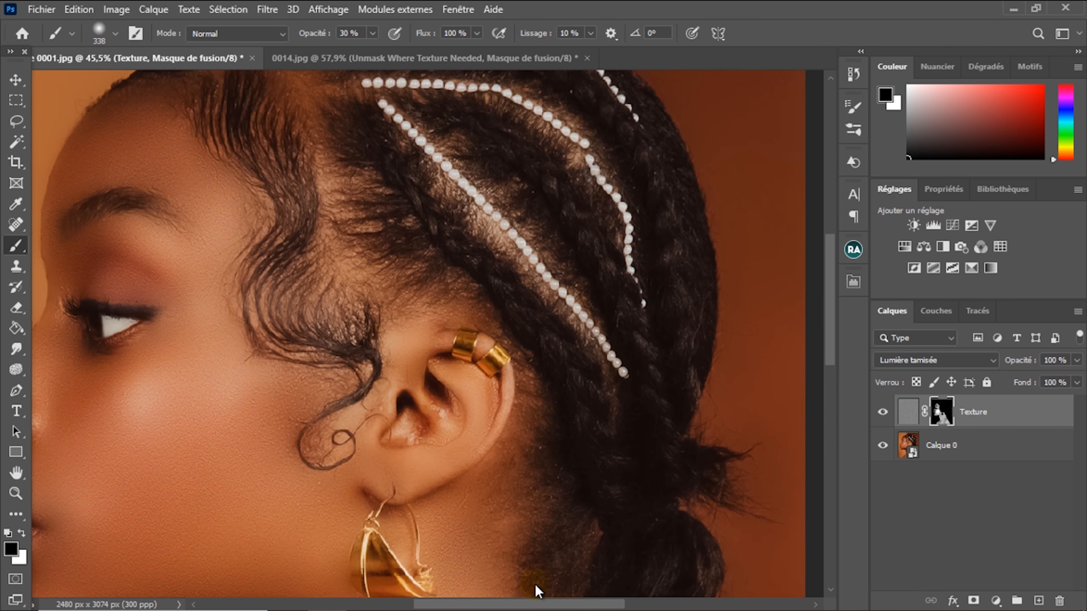
left_click_drag(535, 603, 491, 603)
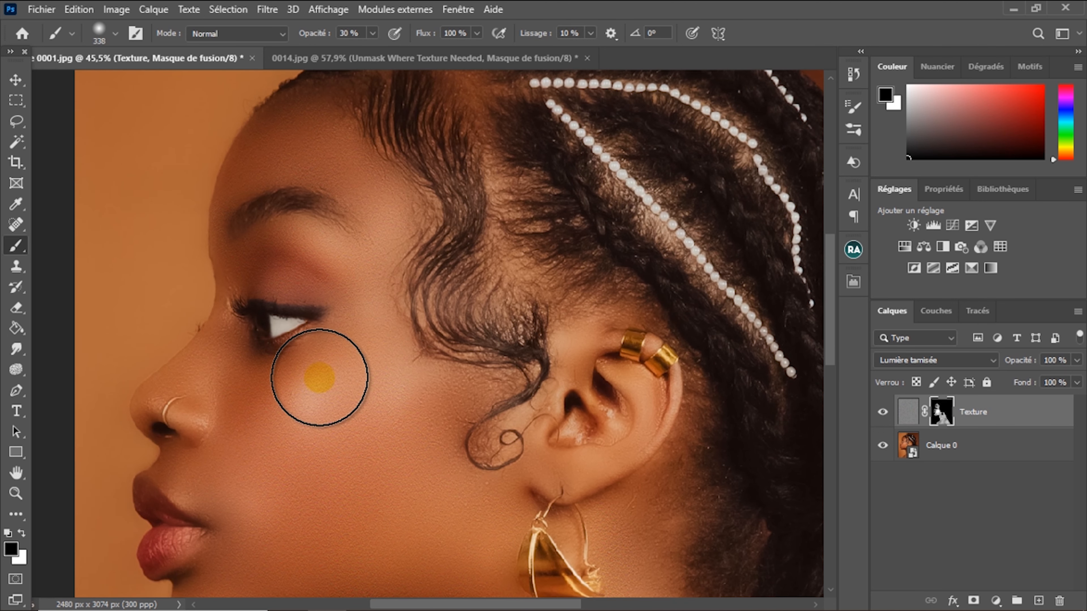
scroll(320, 378, "down", 1)
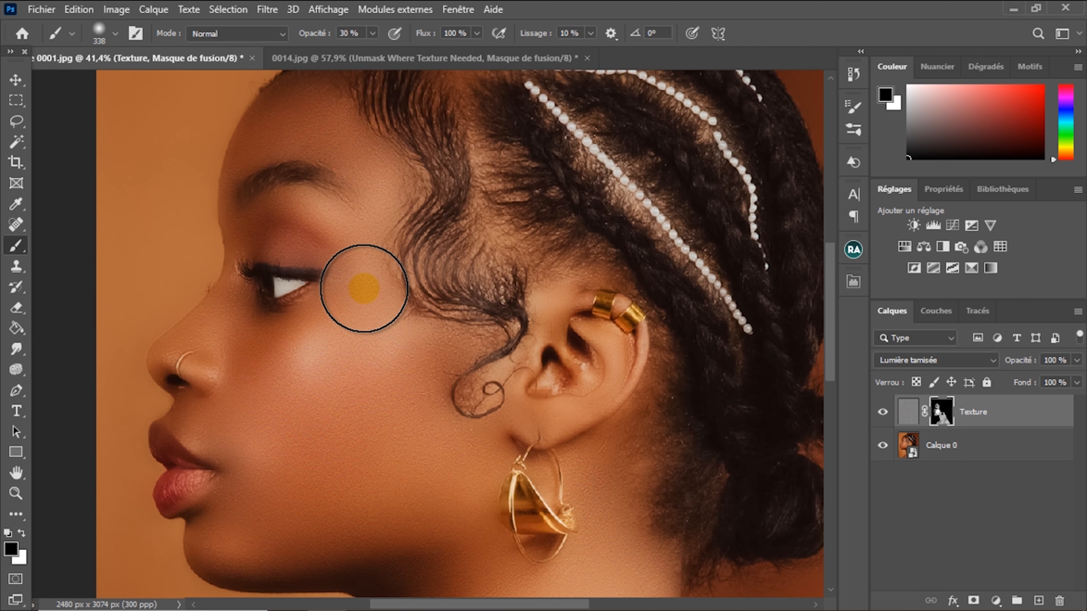
left_click(883, 412)
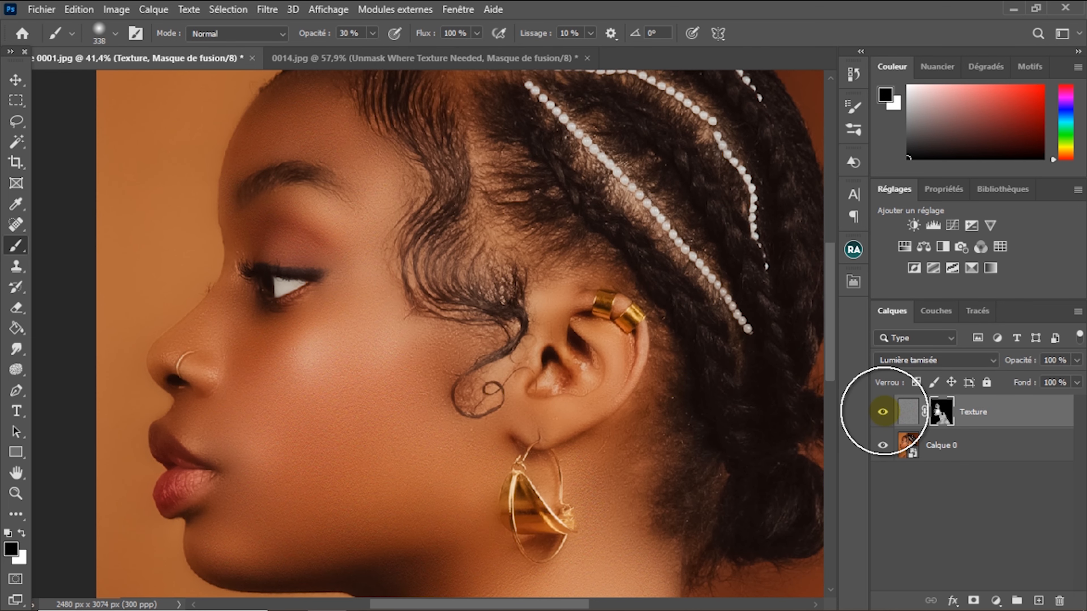